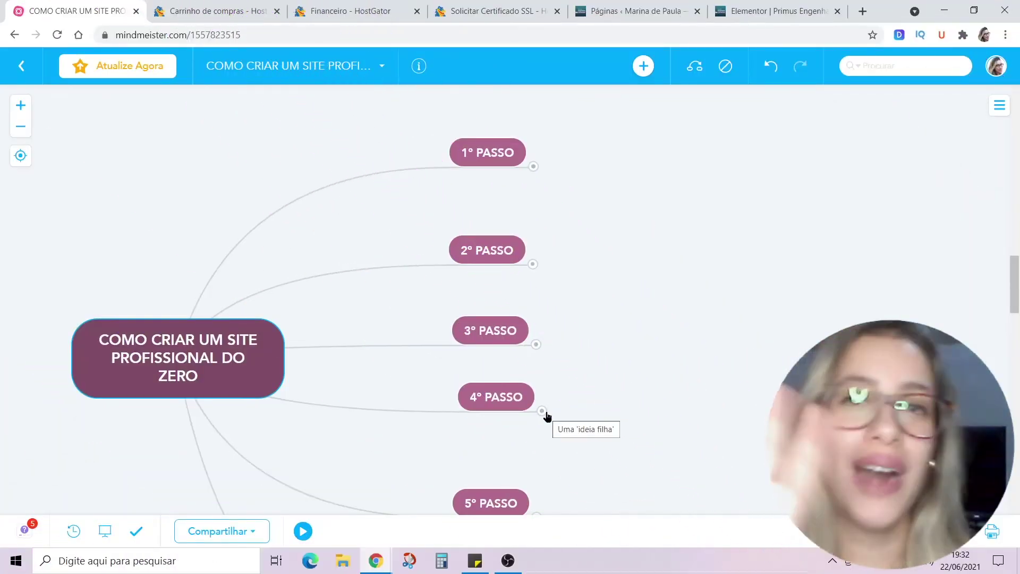
Expand the 4º PASSO branch in the mind map and open the hosting site's cPanel from the HostGator customer portal.
{"action": "left_click", "coordinate": [542, 410]}
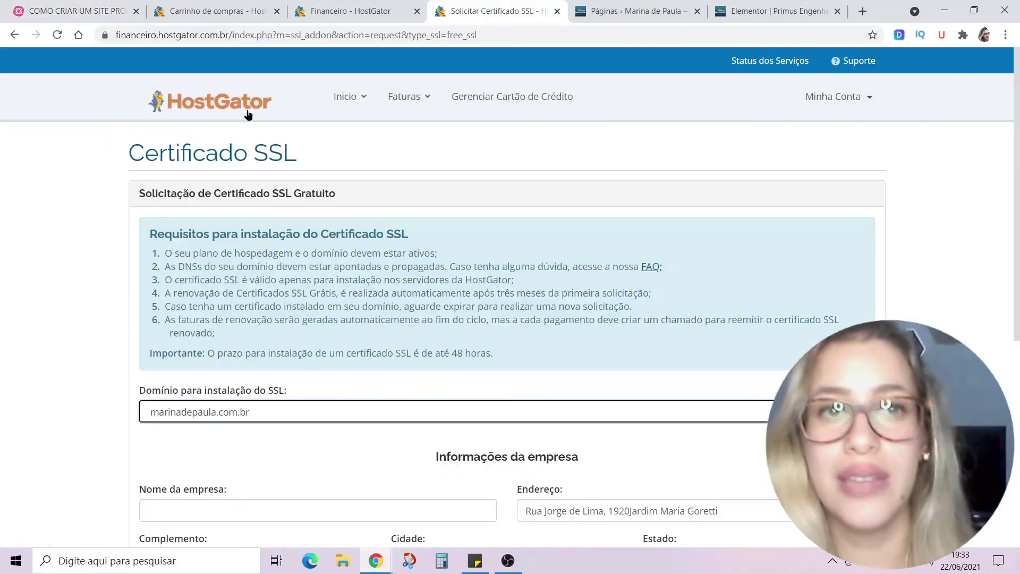
{"action": "left_click", "coordinate": [526, 10]}
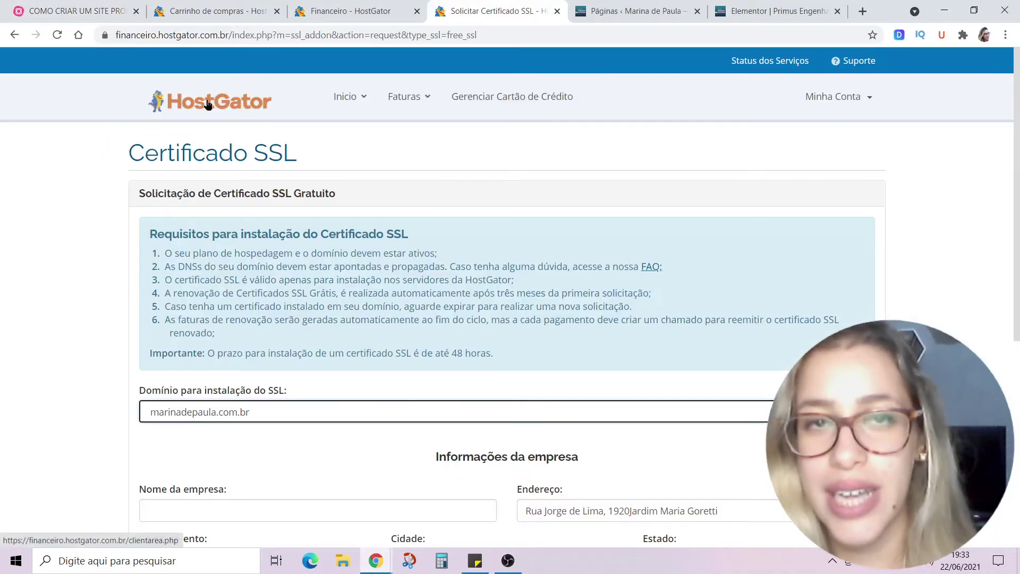
{"action": "left_click", "coordinate": [206, 103]}
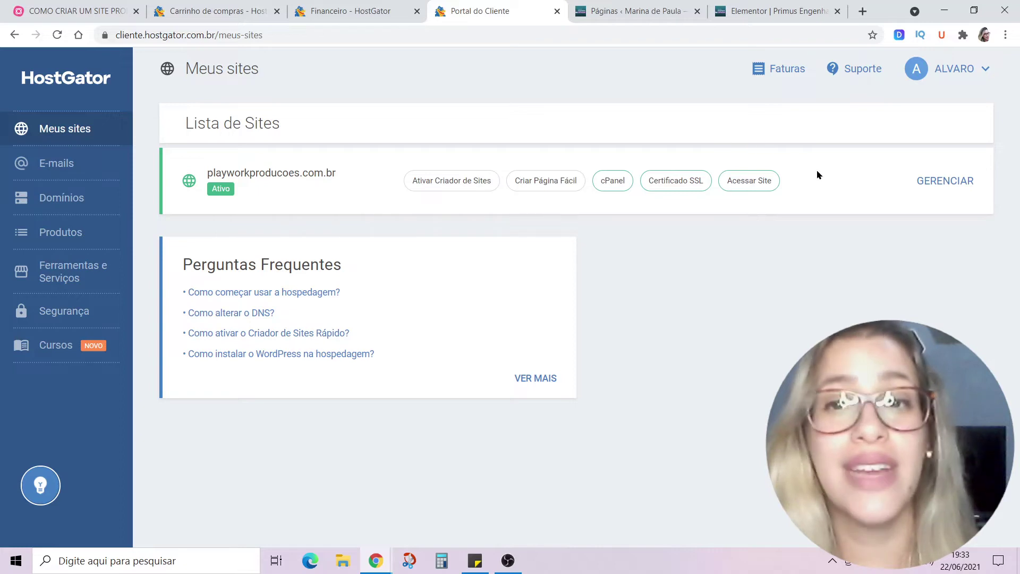
{"action": "left_click", "coordinate": [607, 190]}
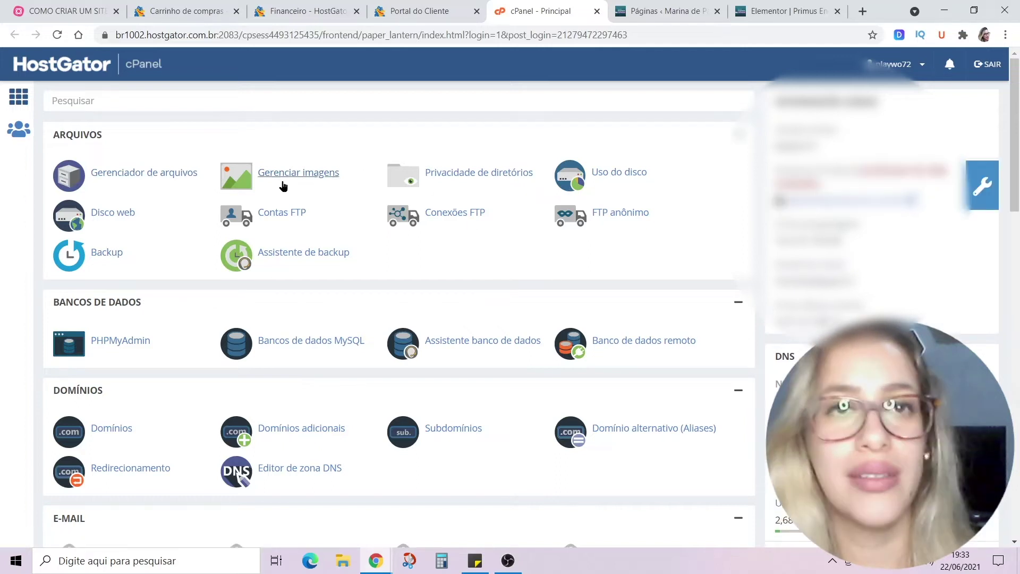
Open the WordPress installation form from the Softaculous Apps Installer in cPanel.
{"action": "scroll", "coordinate": [429, 235], "scroll_direction": "down", "scroll_amount": 3}
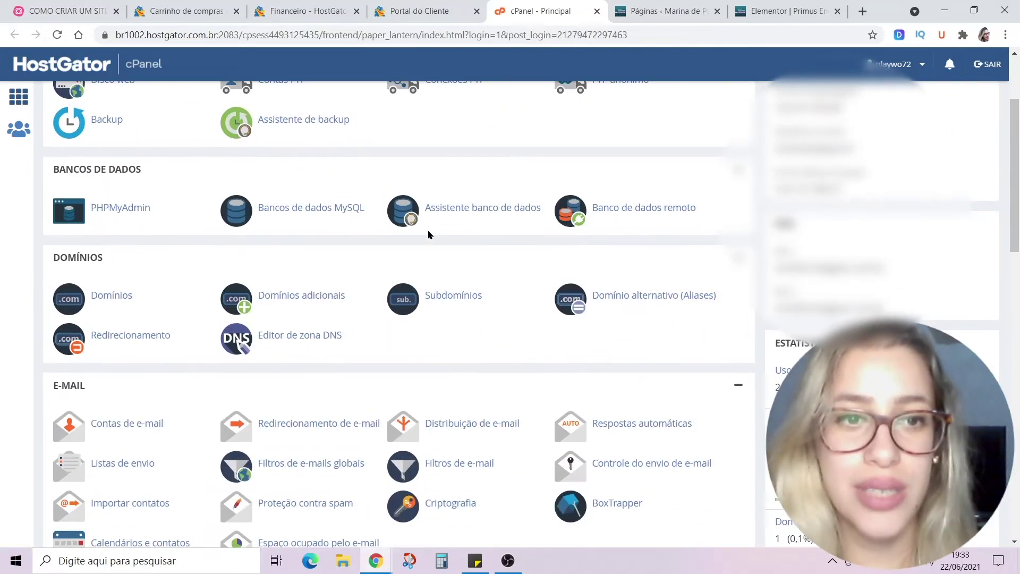
{"action": "middle_click", "coordinate": [314, 248]}
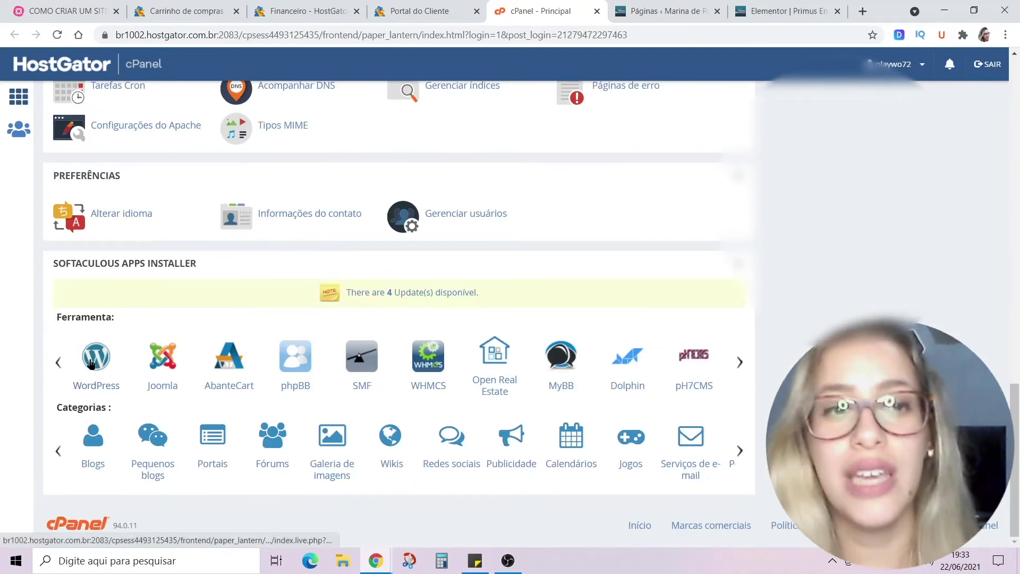
{"action": "left_click", "coordinate": [96, 363]}
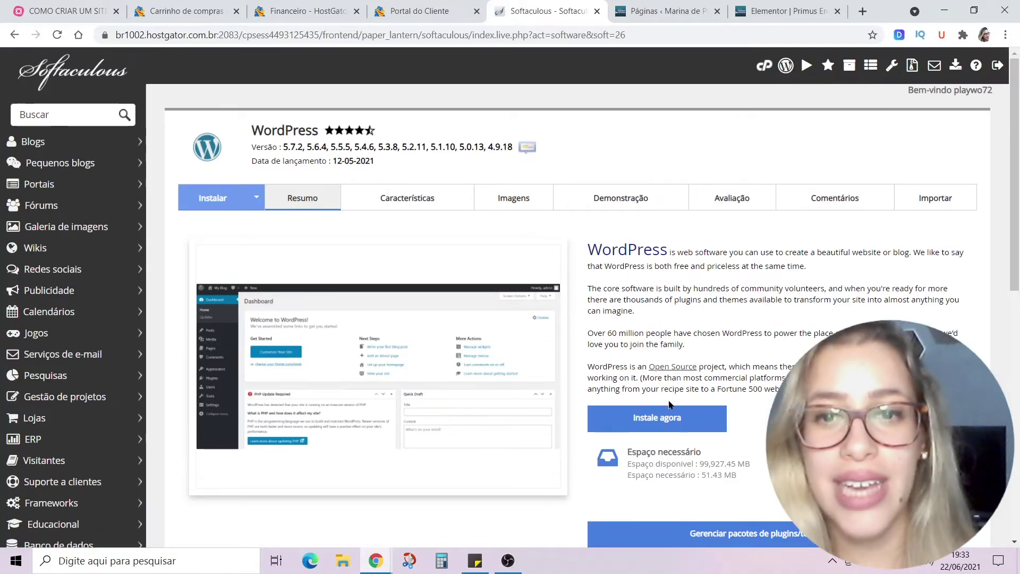
{"action": "left_click", "coordinate": [660, 417]}
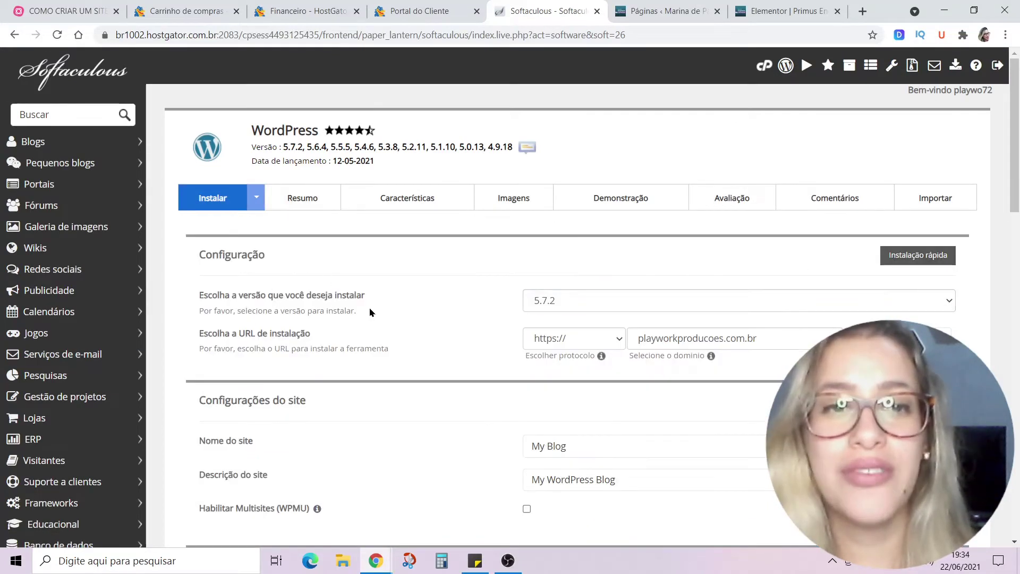
{"action": "left_click", "coordinate": [547, 340]}
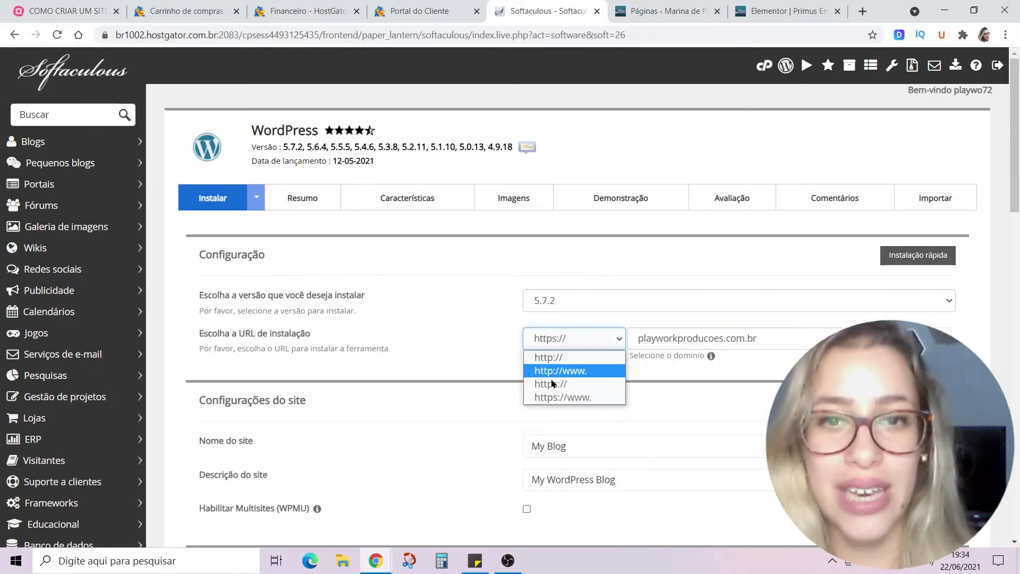
{"action": "left_click", "coordinate": [575, 390]}
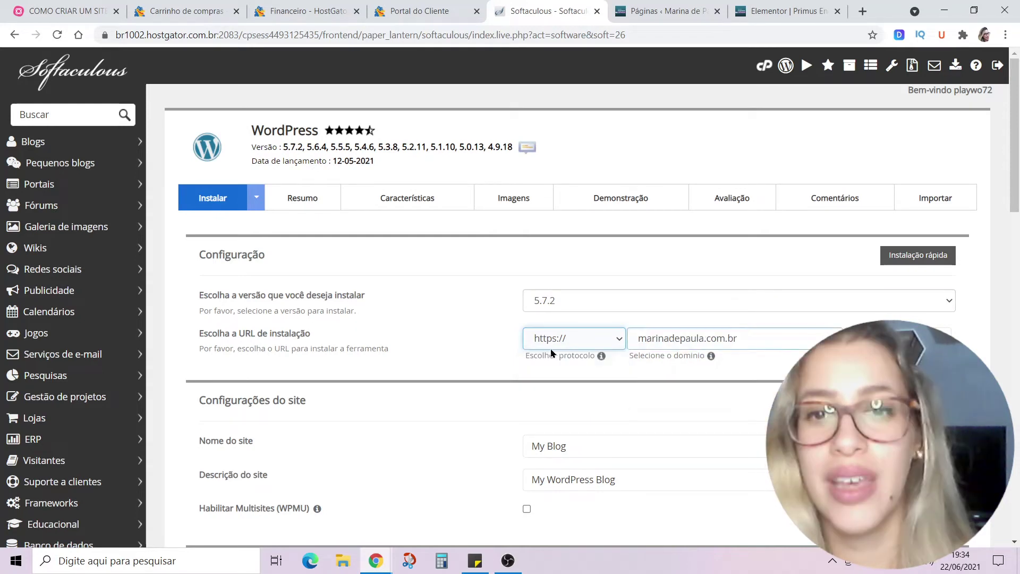
{"action": "left_click", "coordinate": [700, 338]}
{"action": "left_click", "coordinate": [704, 355]}
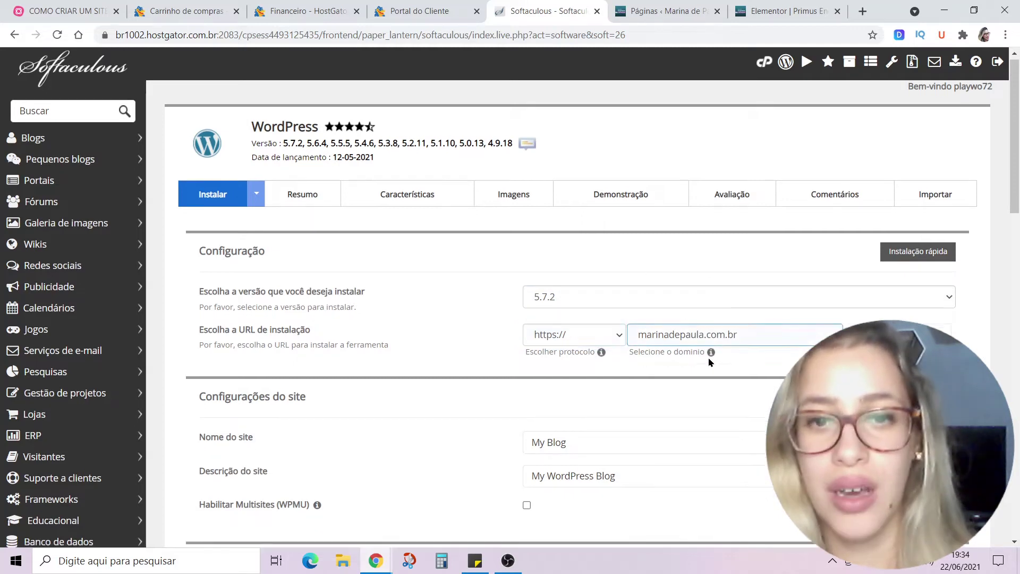
{"action": "scroll", "coordinate": [710, 360], "scroll_direction": "down", "scroll_amount": 15}
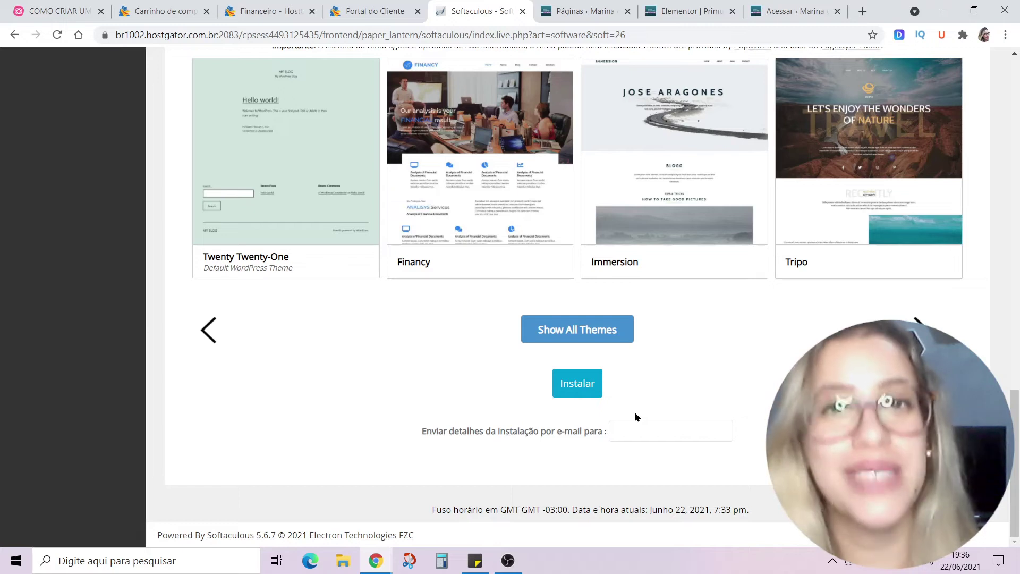
Check the 5º PASSO branch in the mind map and log in to the WordPress admin with the username and account password.
{"action": "key", "text": "ctrl+1"}
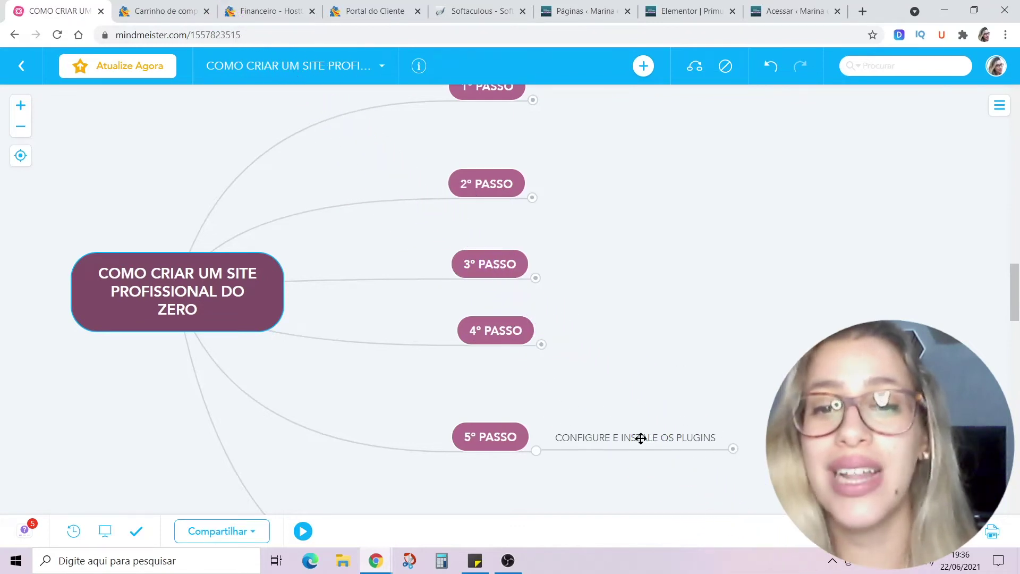
{"action": "scroll", "coordinate": [758, 384], "scroll_direction": "down", "scroll_amount": 3}
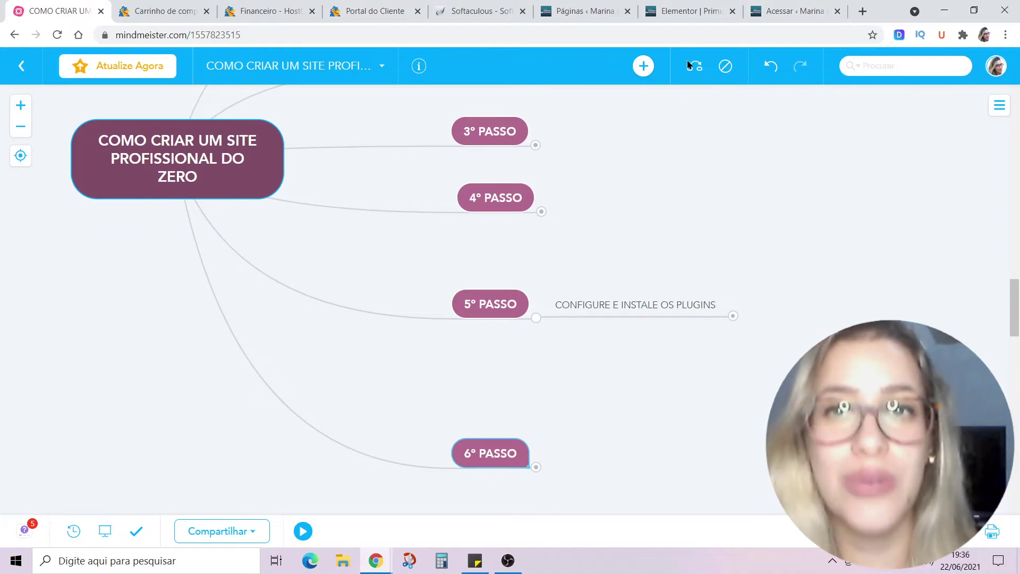
{"action": "left_click", "coordinate": [782, 17]}
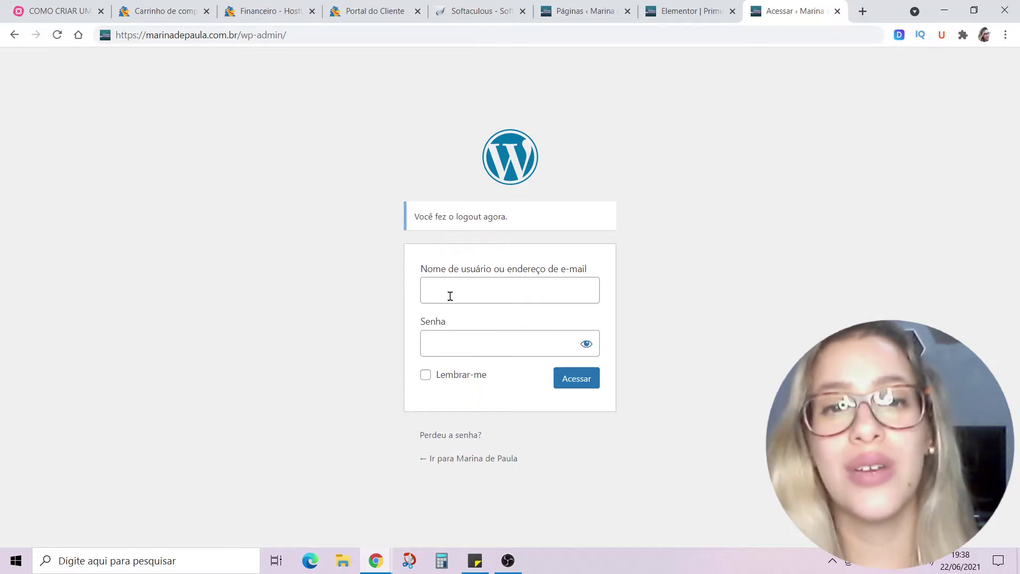
{"action": "left_click", "coordinate": [447, 336]}
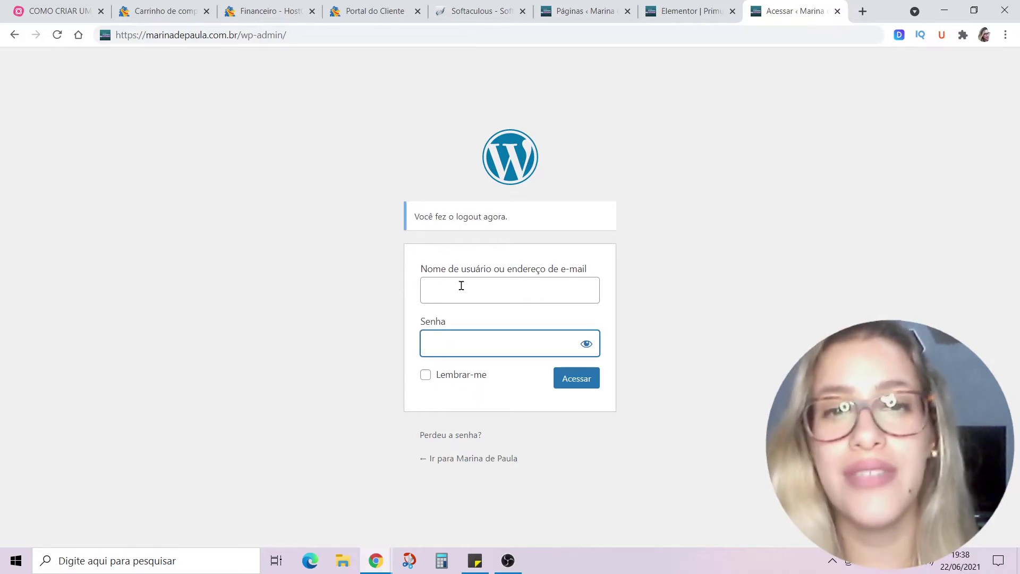
{"action": "left_click", "coordinate": [461, 285]}
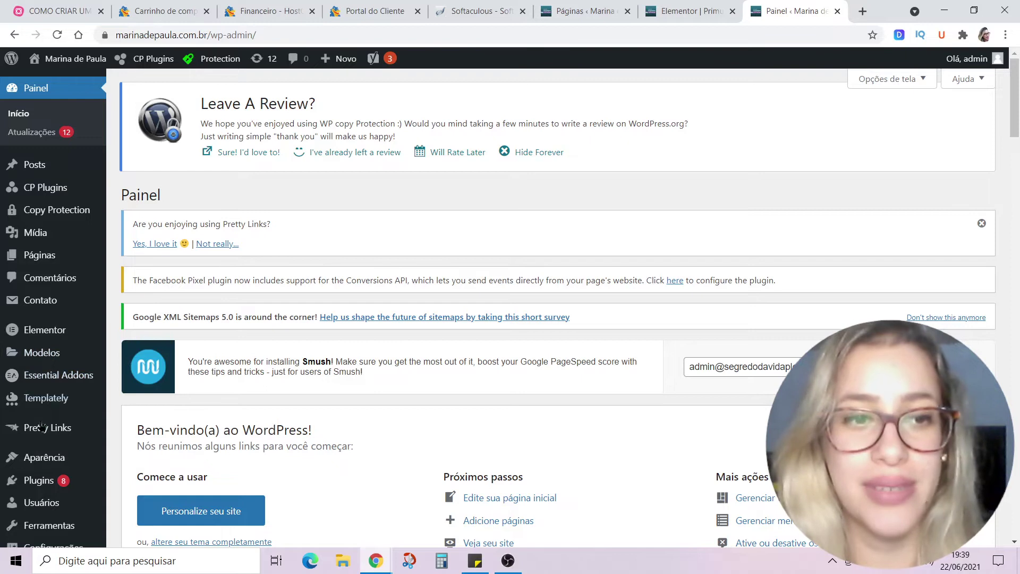
Open the WordPress page for adding new plugins and review the plugin names listed under 5º PASSO in the mind map.
{"action": "mouse_move", "coordinate": [40, 487]}
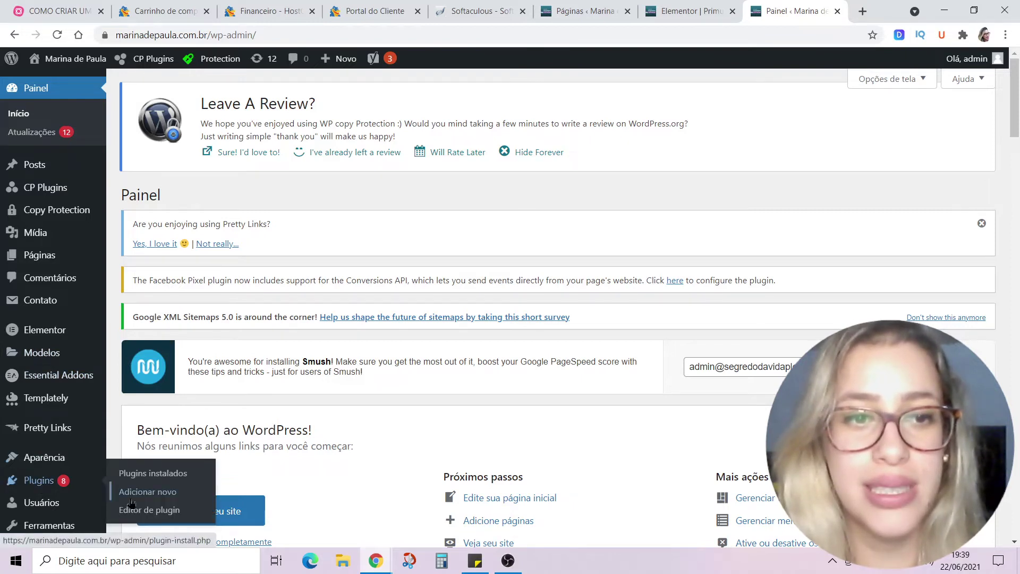
{"action": "left_click", "coordinate": [167, 497]}
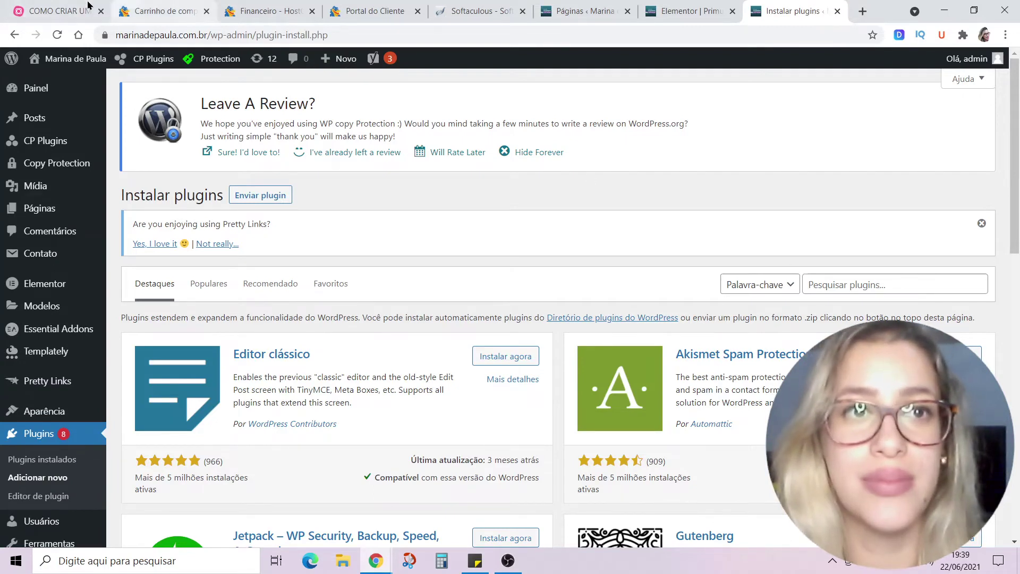
{"action": "left_click", "coordinate": [58, 10]}
{"action": "key", "text": "Down"}
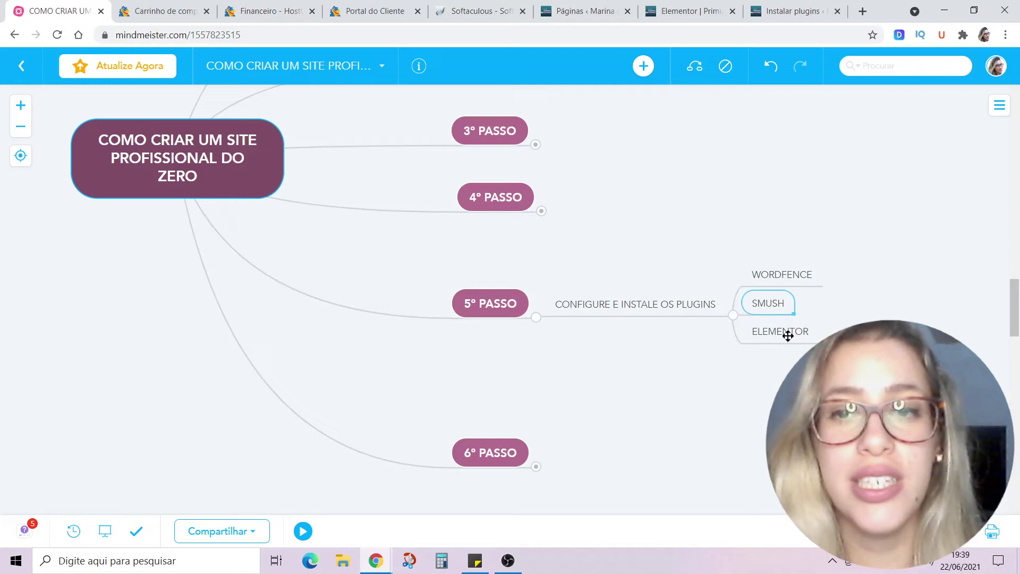
{"action": "key", "text": "Down"}
Search the WordPress plugin directory for "wordfence" and look through the matching plugins.
{"action": "left_click", "coordinate": [791, 10]}
{"action": "left_click", "coordinate": [844, 281]}
{"action": "type", "text": "wordfence"}
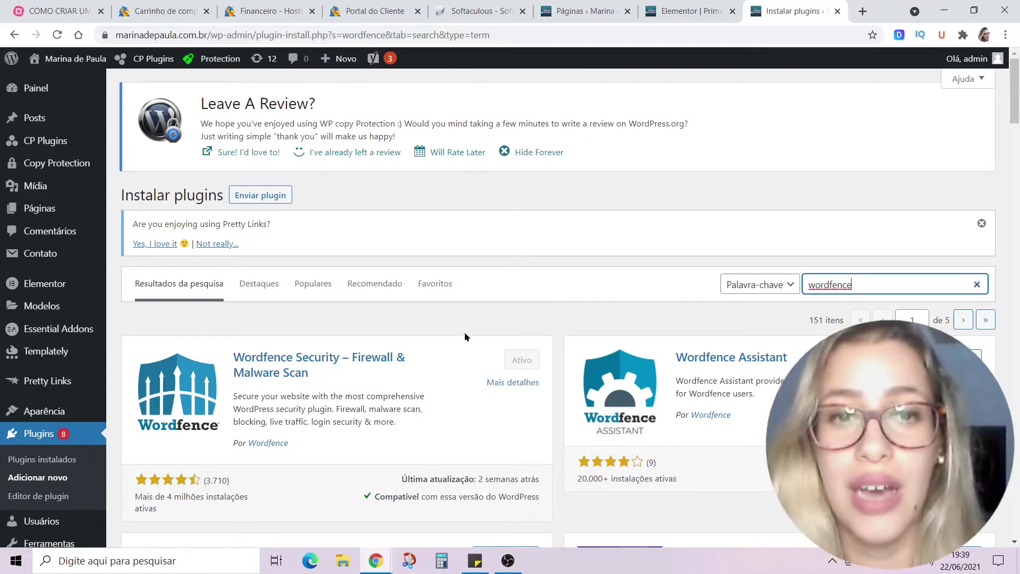
{"action": "scroll", "coordinate": [478, 340], "scroll_direction": "down", "scroll_amount": 1}
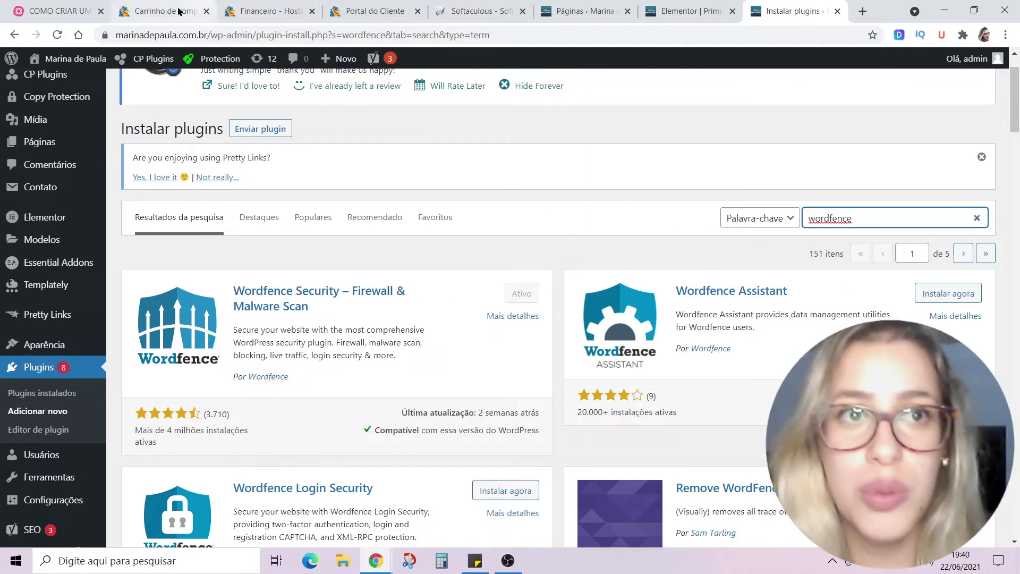
Search the WordPress plugins for "smush" and view the details of Smush – Lazy Load Images, Optimize & Compress Images.
{"action": "left_click", "coordinate": [63, 11]}
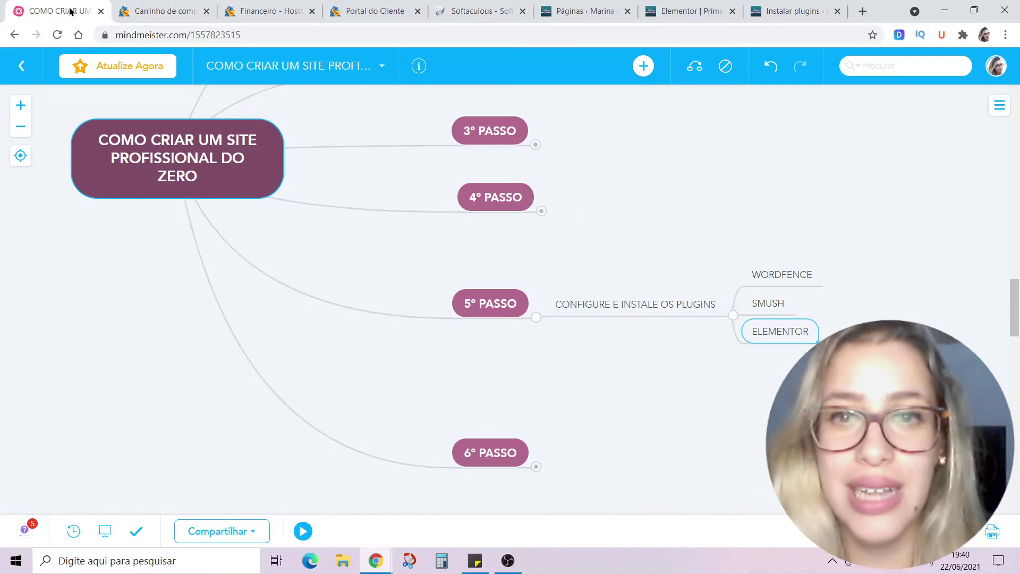
{"action": "left_click", "coordinate": [764, 303]}
{"action": "left_click", "coordinate": [791, 11]}
{"action": "key", "text": "ctrl+a"}
{"action": "key", "text": "BackSpace"}
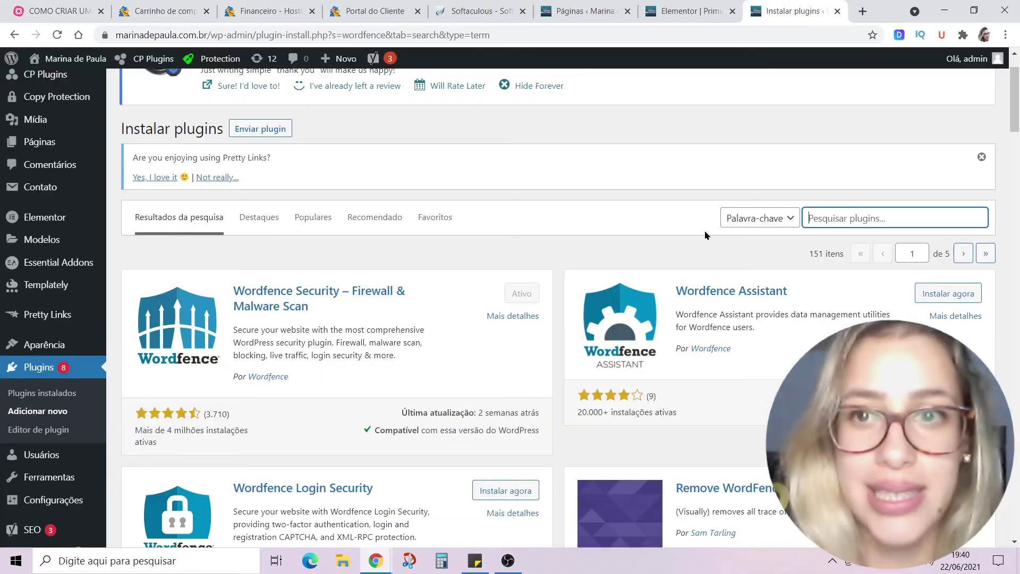
{"action": "type", "text": "smush"}
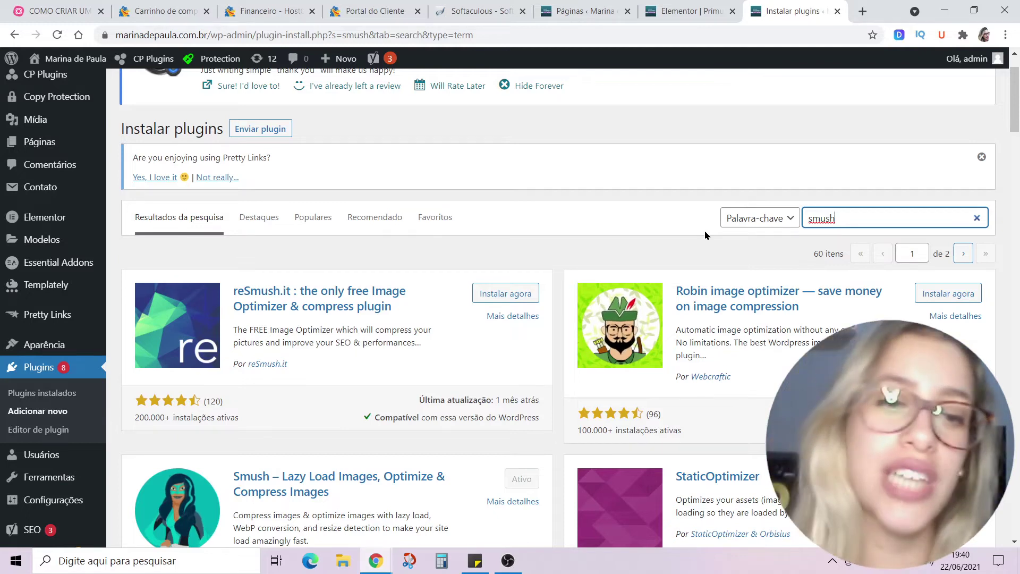
{"action": "scroll", "coordinate": [298, 473], "scroll_direction": "down", "scroll_amount": 1}
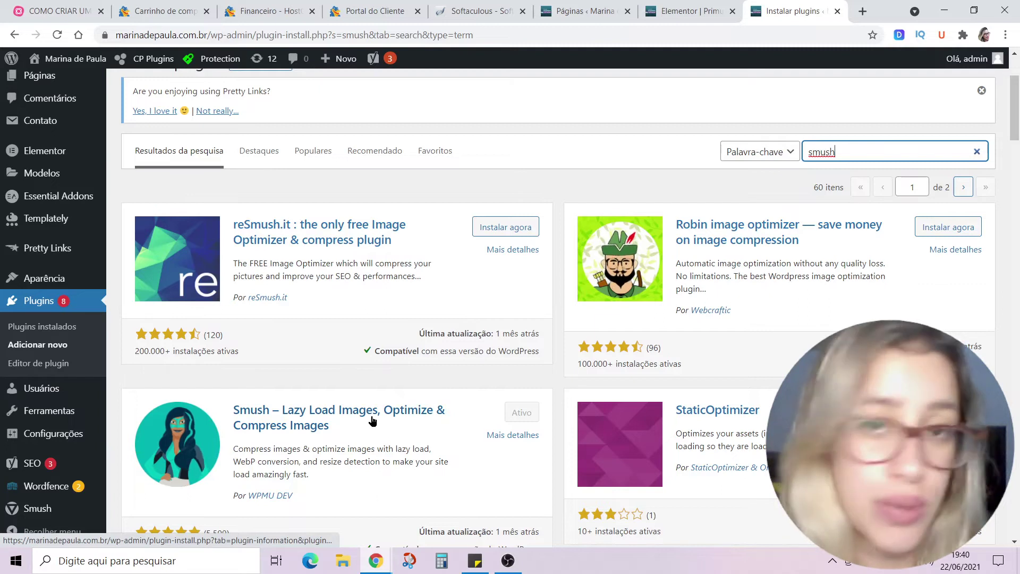
{"action": "left_click", "coordinate": [372, 420]}
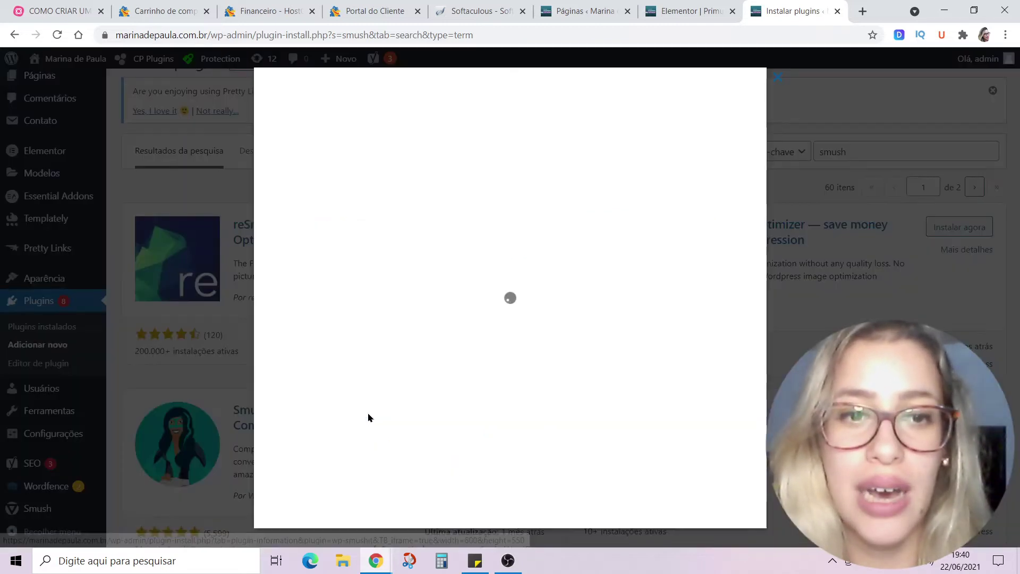
{"action": "left_click", "coordinate": [777, 77]}
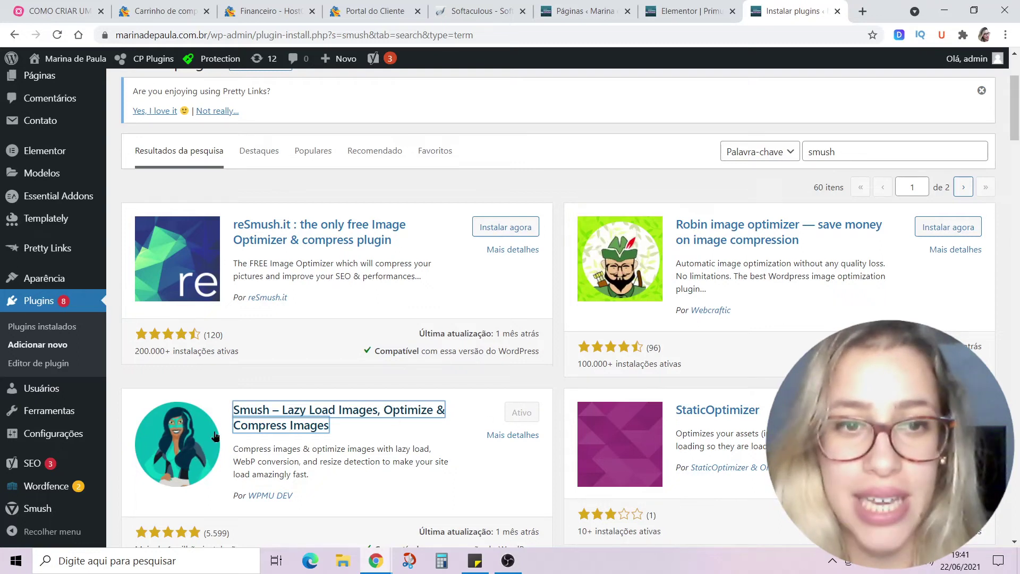
Check the mind map's Elementor entry and search the WordPress plugins for "elementor".
{"action": "key", "text": "shift+Tab"}
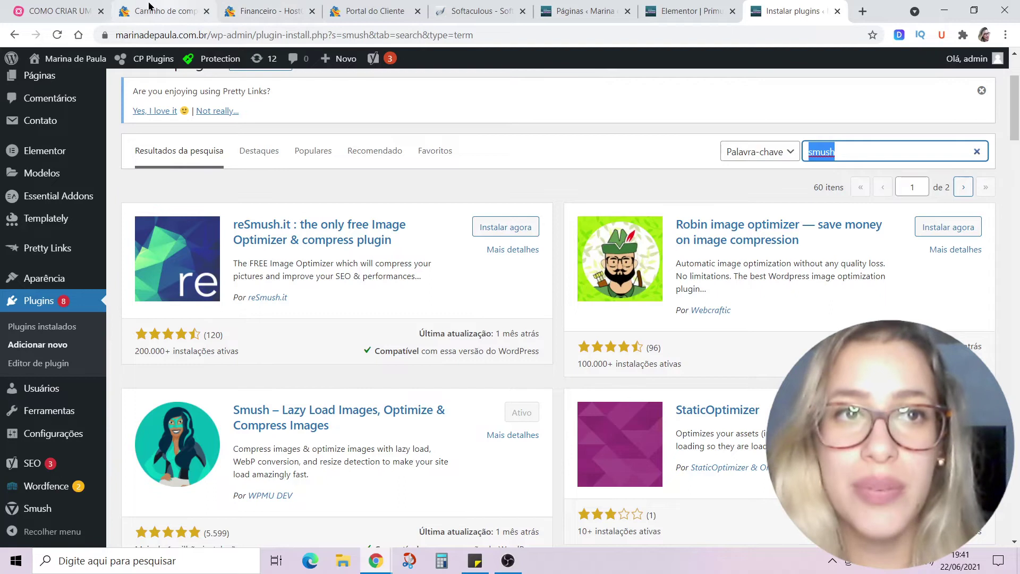
{"action": "left_click", "coordinate": [49, 8]}
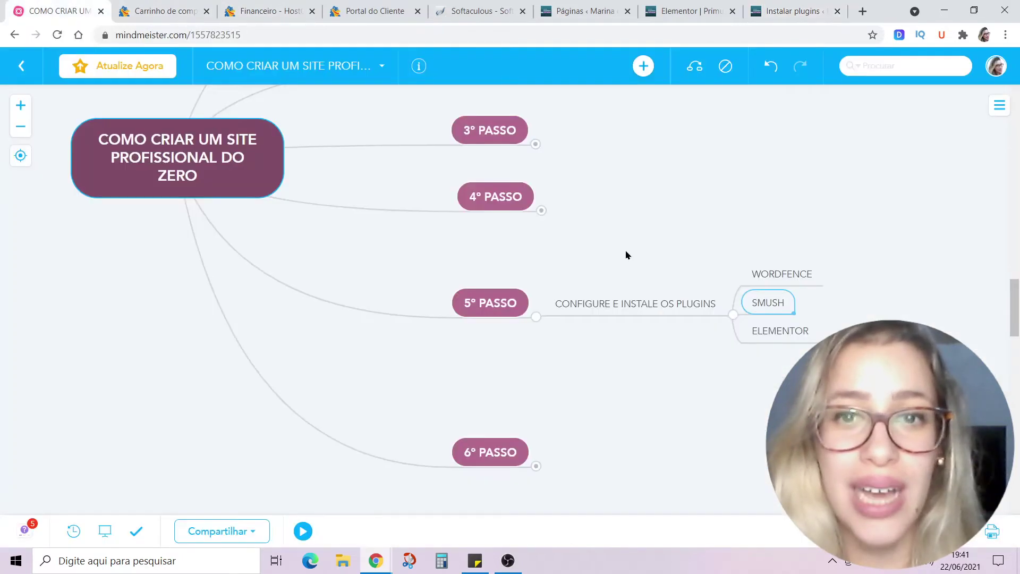
{"action": "left_click", "coordinate": [758, 330]}
{"action": "left_click", "coordinate": [765, 10]}
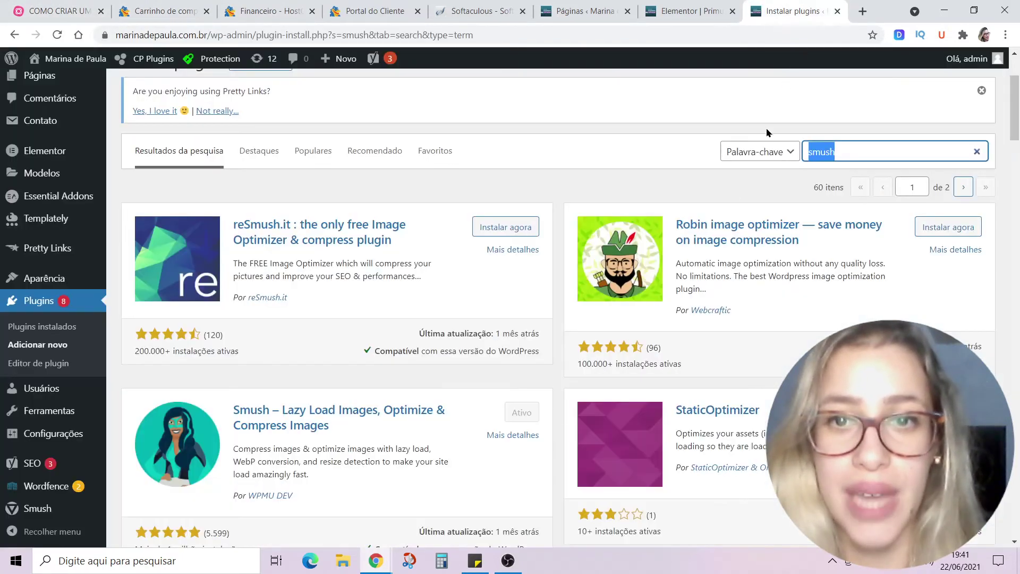
{"action": "type", "text": "eleme"}
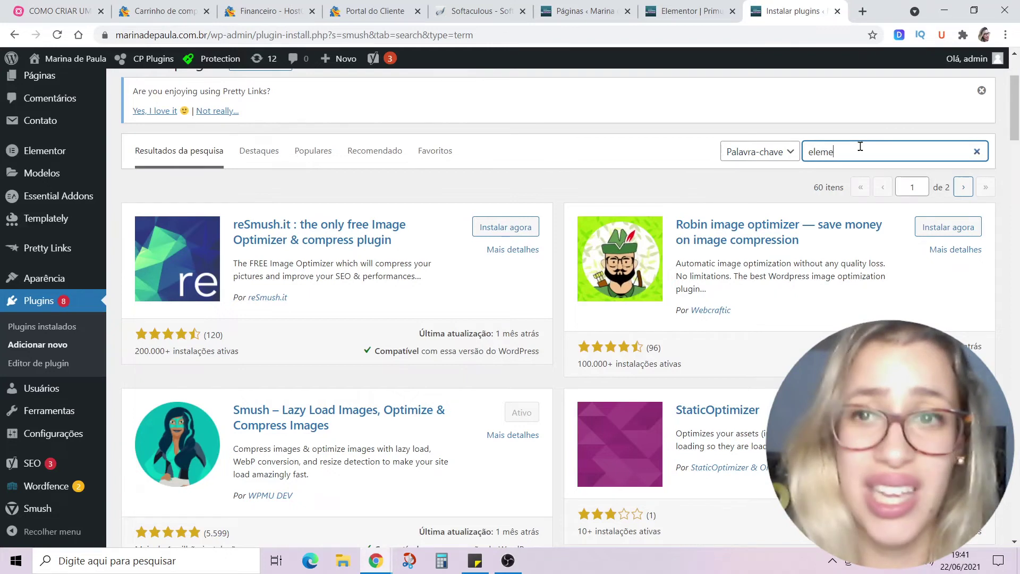
{"action": "type", "text": "tor"}
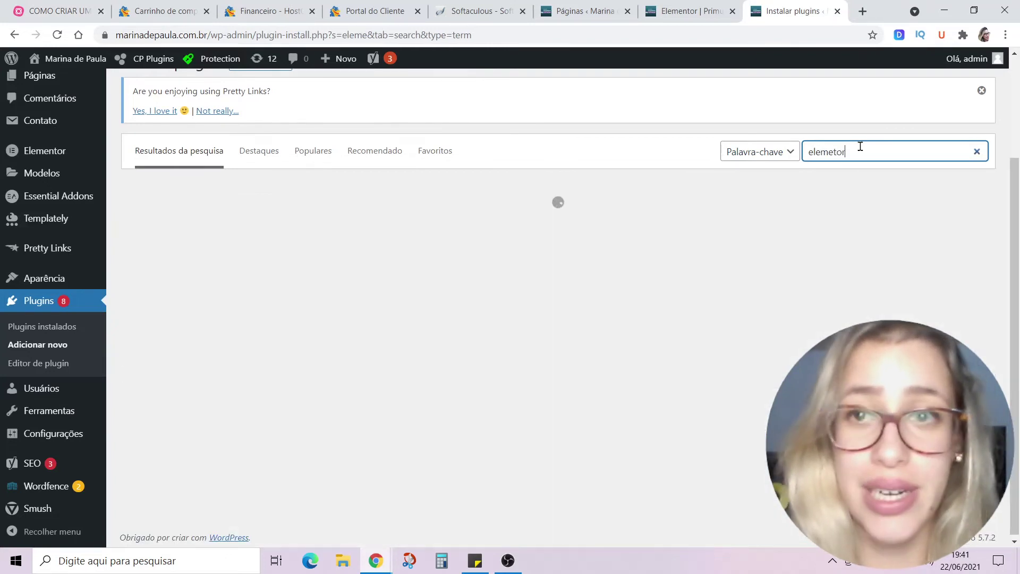
{"action": "key", "text": "Left"}
{"action": "key", "text": "Left"}
{"action": "key", "text": "Left"}
{"action": "type", "text": "n"}
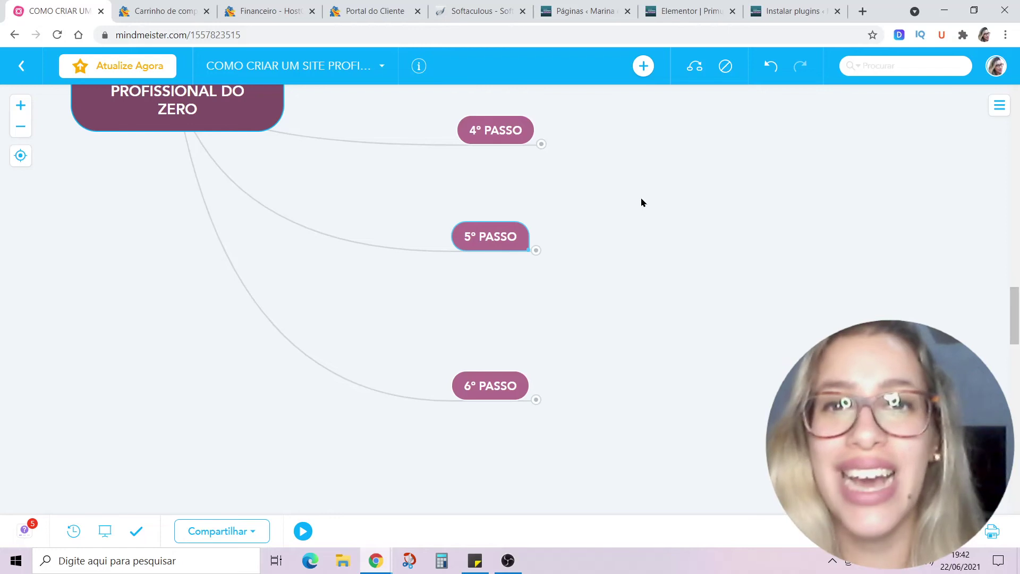
{"action": "left_click", "coordinate": [770, 12]}
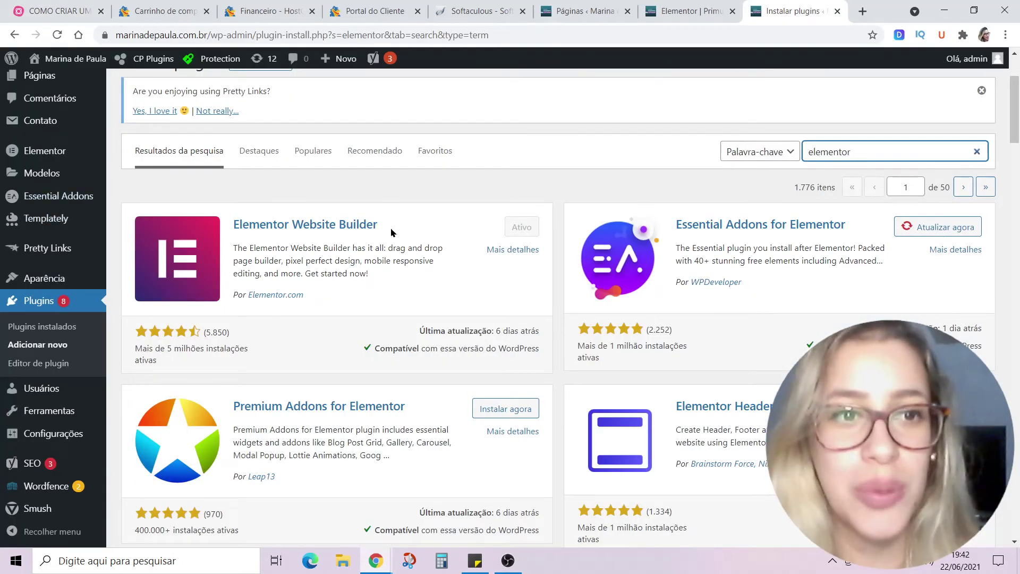
Create a new WordPress page from the list of pages and open it for editing with Elementor.
{"action": "scroll", "coordinate": [46, 249], "scroll_direction": "up", "scroll_amount": 3}
{"action": "mouse_move", "coordinate": [46, 216]}
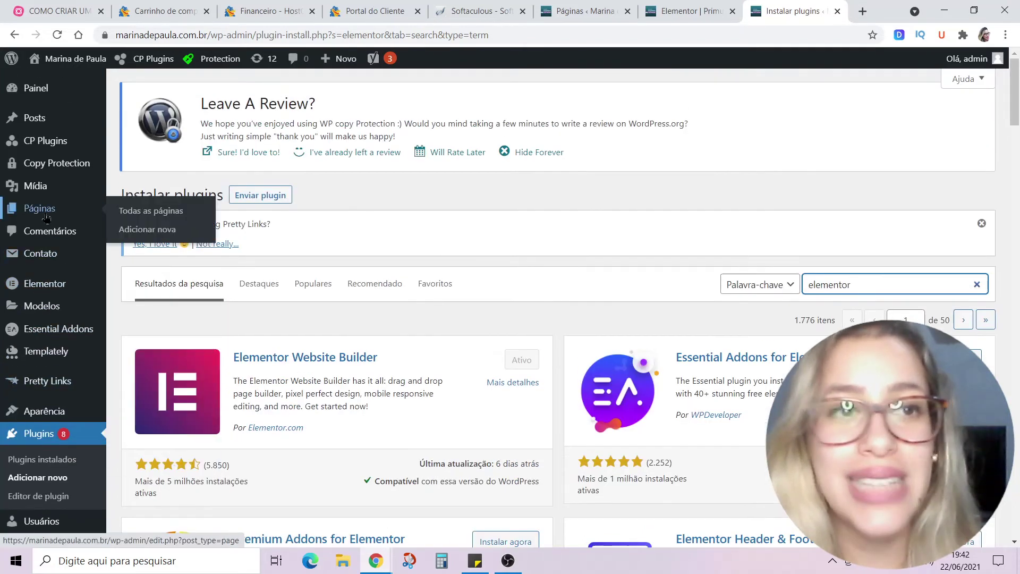
{"action": "left_click", "coordinate": [40, 215]}
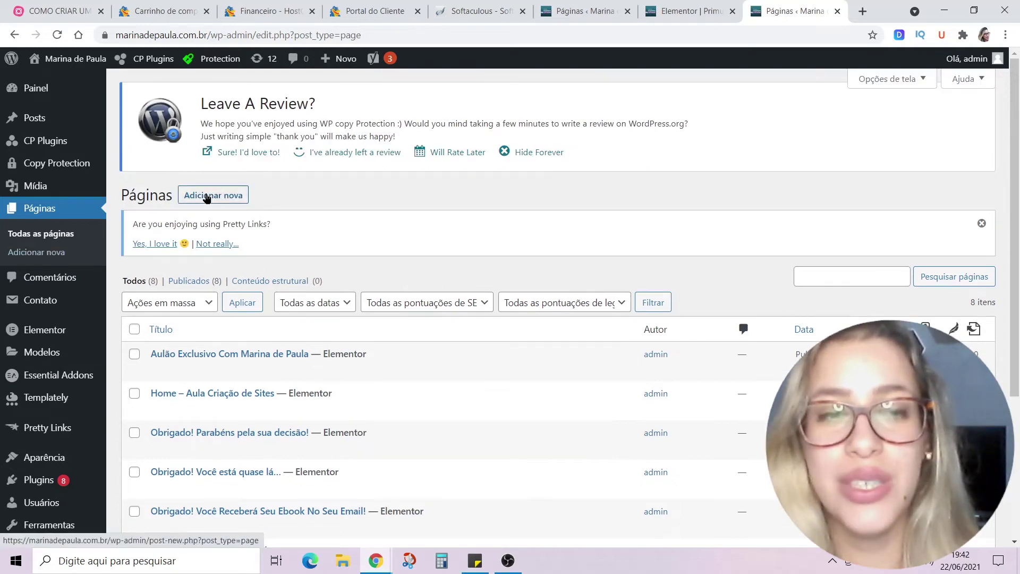
{"action": "left_click", "coordinate": [205, 198]}
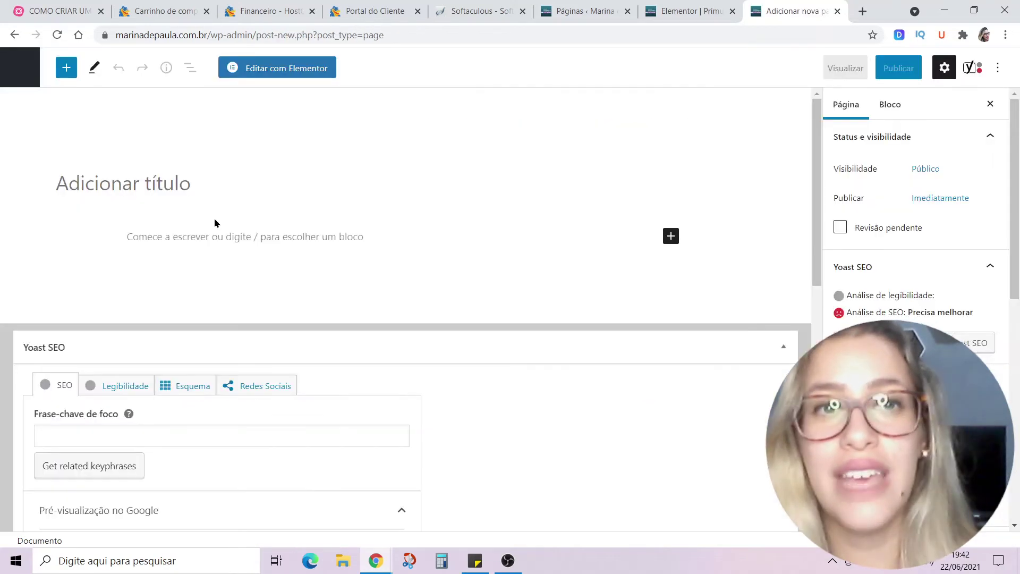
{"action": "left_click", "coordinate": [282, 68]}
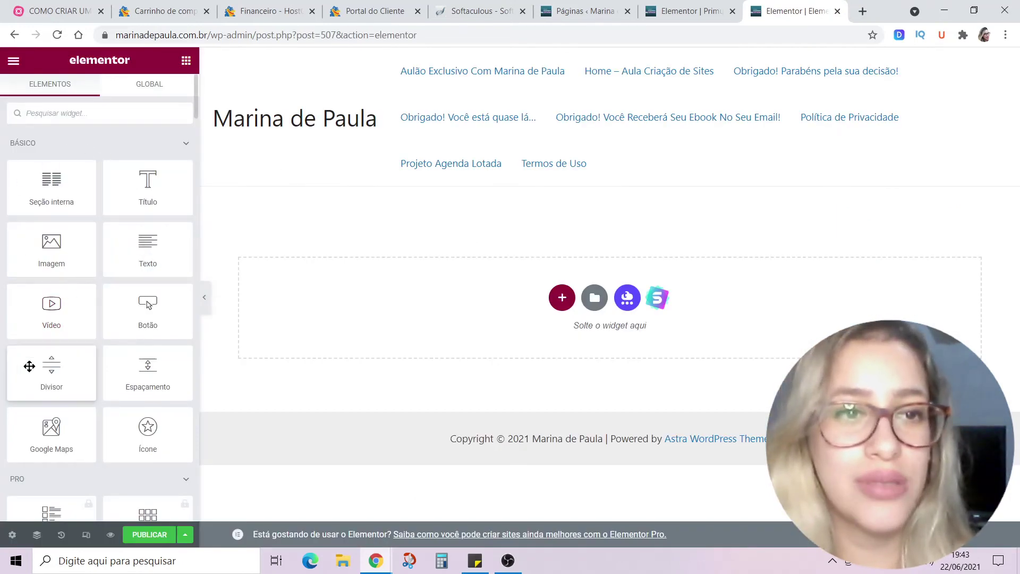
{"action": "mouse_move", "coordinate": [42, 320]}
{"action": "left_mouse_down"}
{"action": "mouse_move", "coordinate": [360, 287]}
{"action": "mouse_move", "coordinate": [412, 212]}
{"action": "mouse_move", "coordinate": [37, 310]}
{"action": "left_mouse_up"}
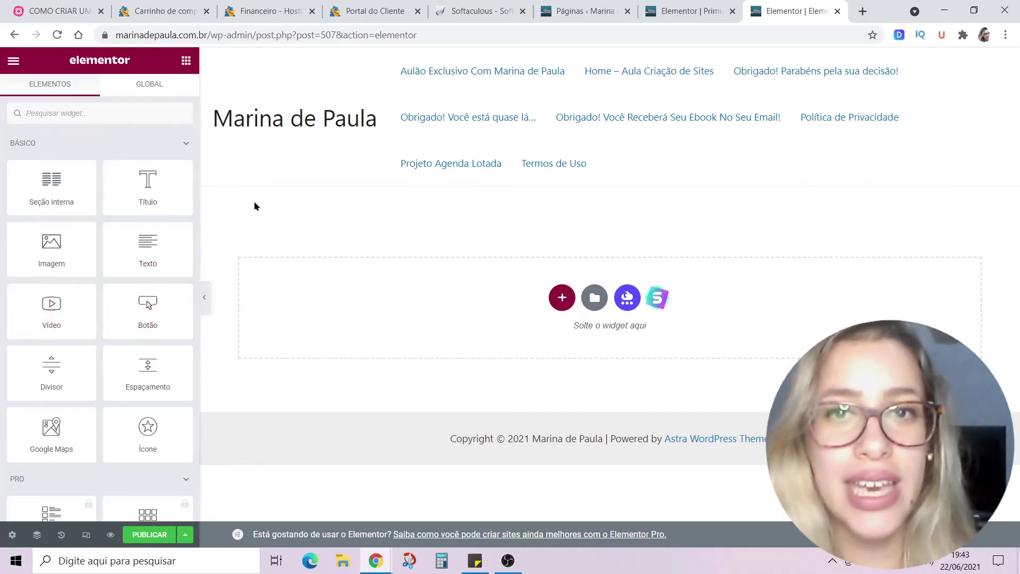
Set the page layout to Elementor canvas in the page settings.
{"action": "left_click", "coordinate": [12, 535]}
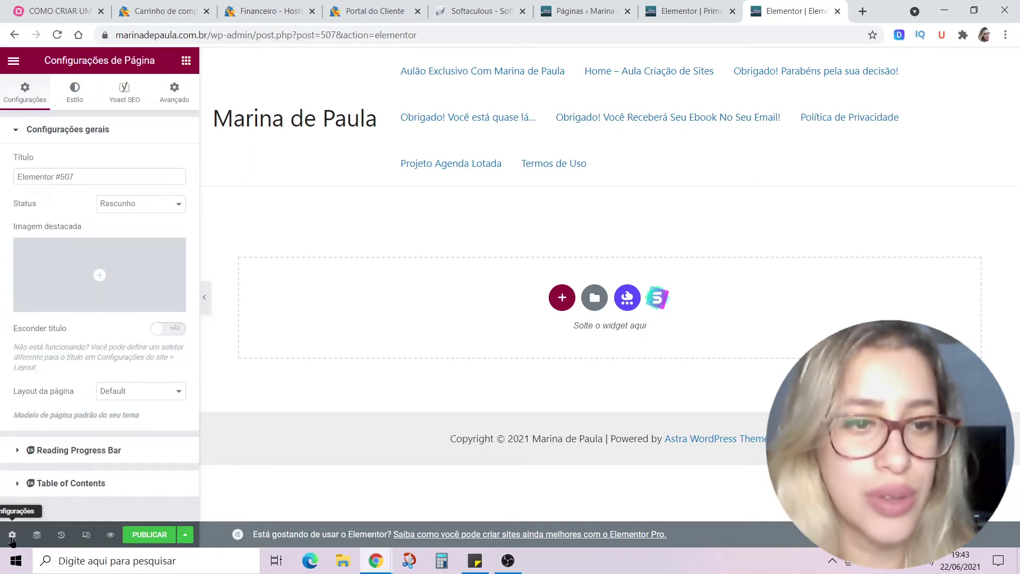
{"action": "left_click", "coordinate": [121, 391]}
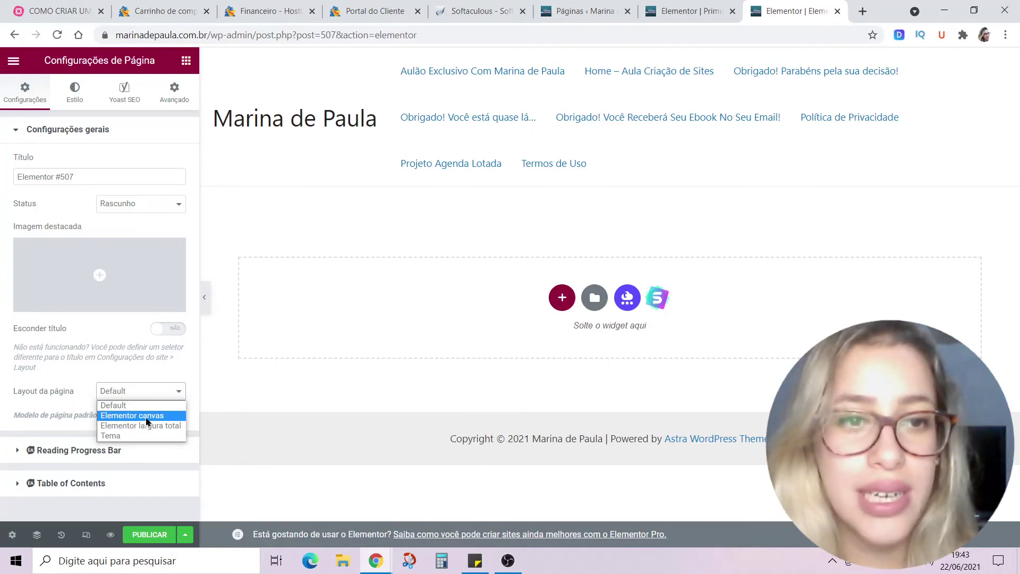
{"action": "left_click", "coordinate": [147, 417]}
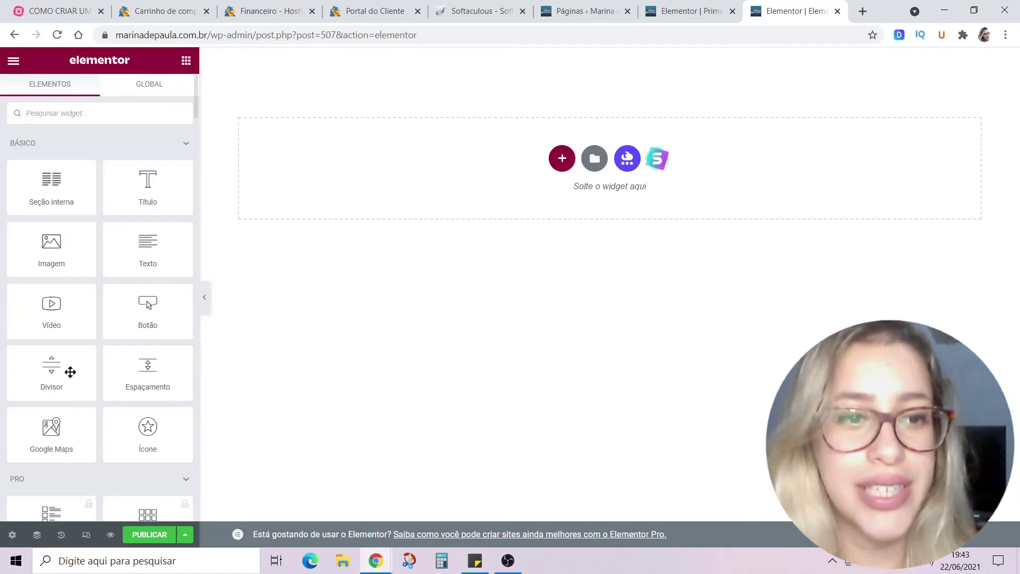
Title the page "Home - Padaria Flor de Liz" and set the PRIMUS logo as its featured image.
{"action": "left_click", "coordinate": [12, 535]}
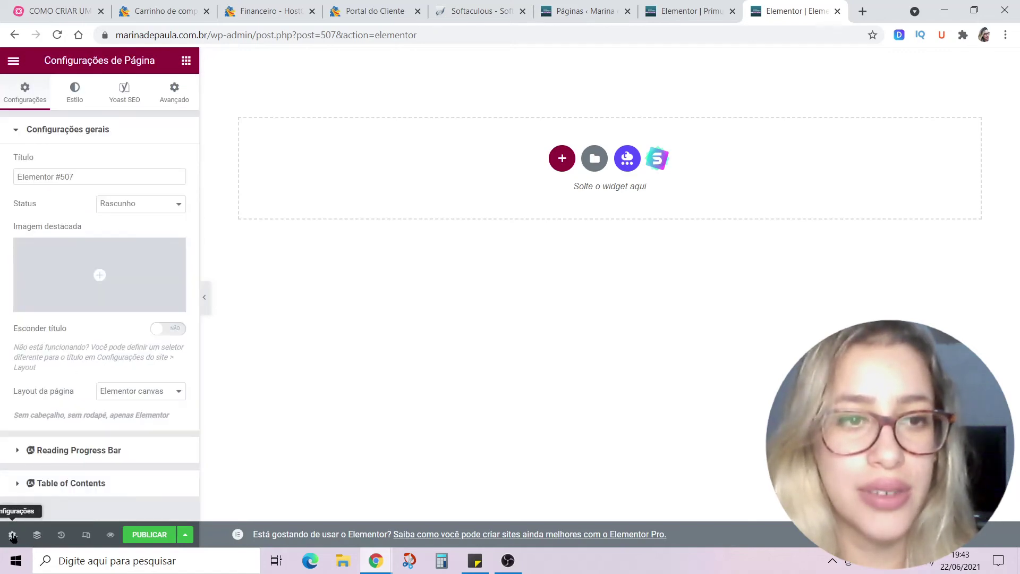
{"action": "left_click_drag", "start_coordinate": [88, 175], "coordinate": [2, 162]}
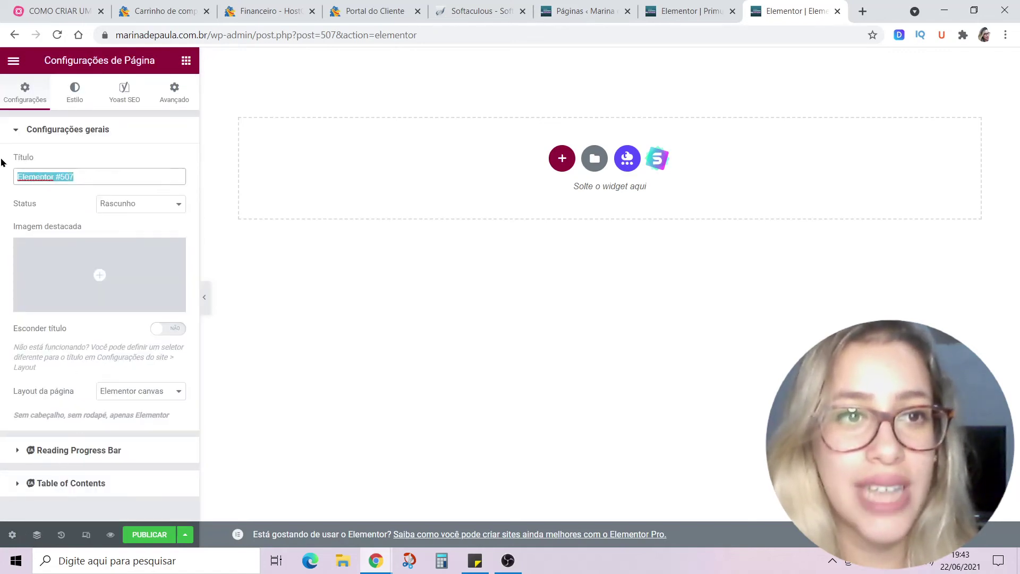
{"action": "type", "text": "Home - Padaria Flor de"}
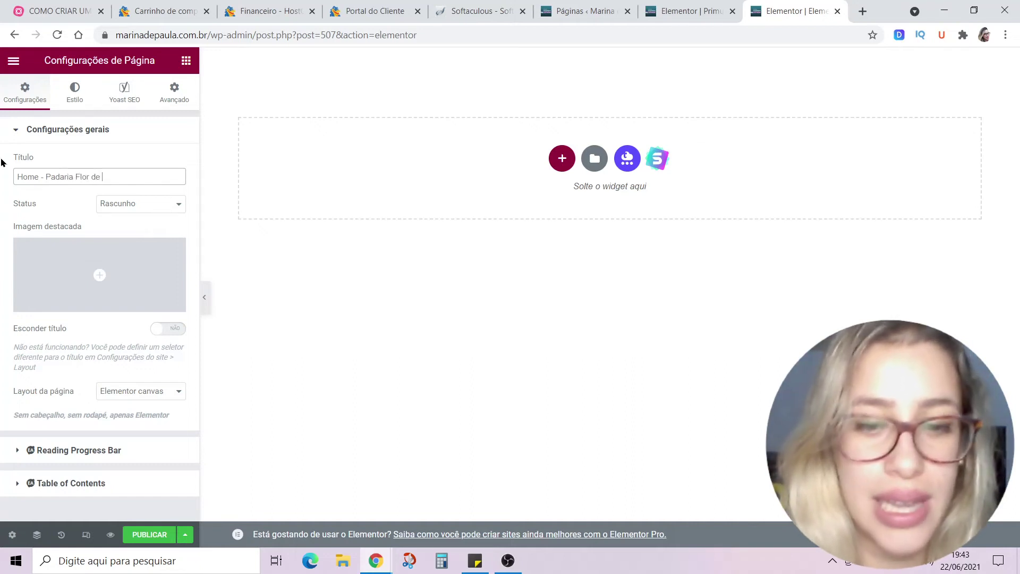
{"action": "type", "text": "Liz"}
{"action": "left_click", "coordinate": [100, 279]}
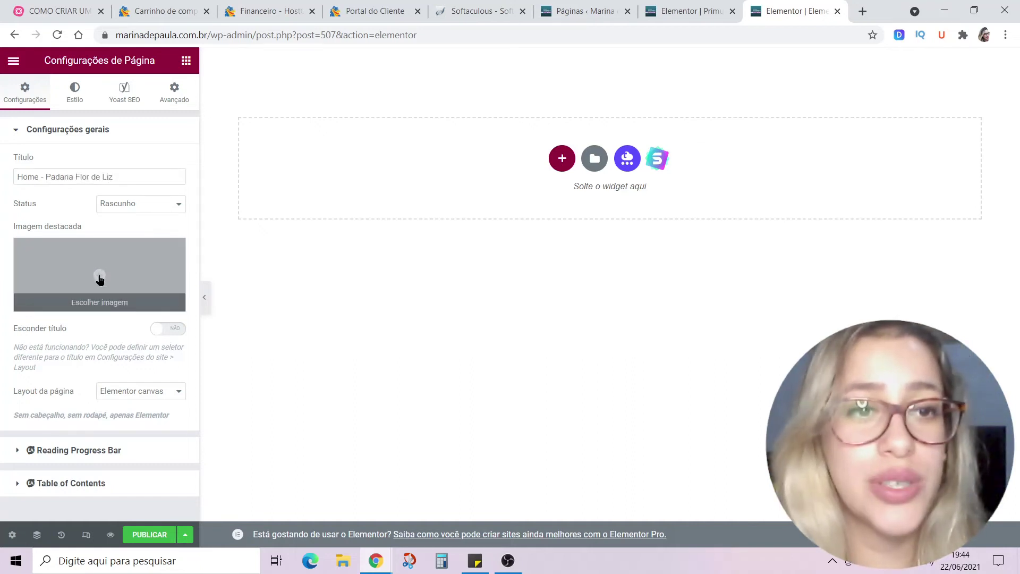
{"action": "key", "text": "Escape"}
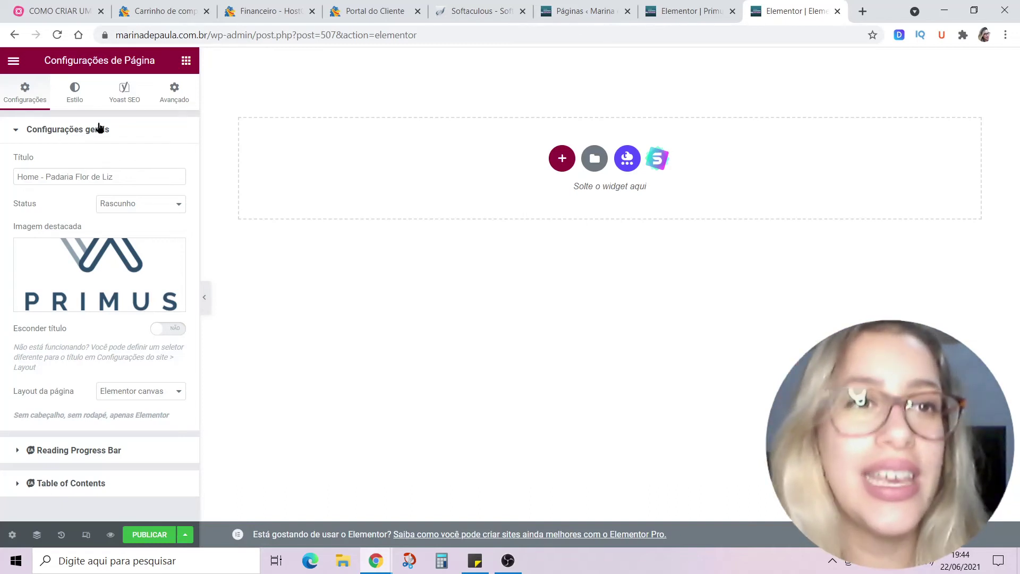
Add a single-column section to the empty page and place an Image widget in it.
{"action": "left_click", "coordinate": [186, 62]}
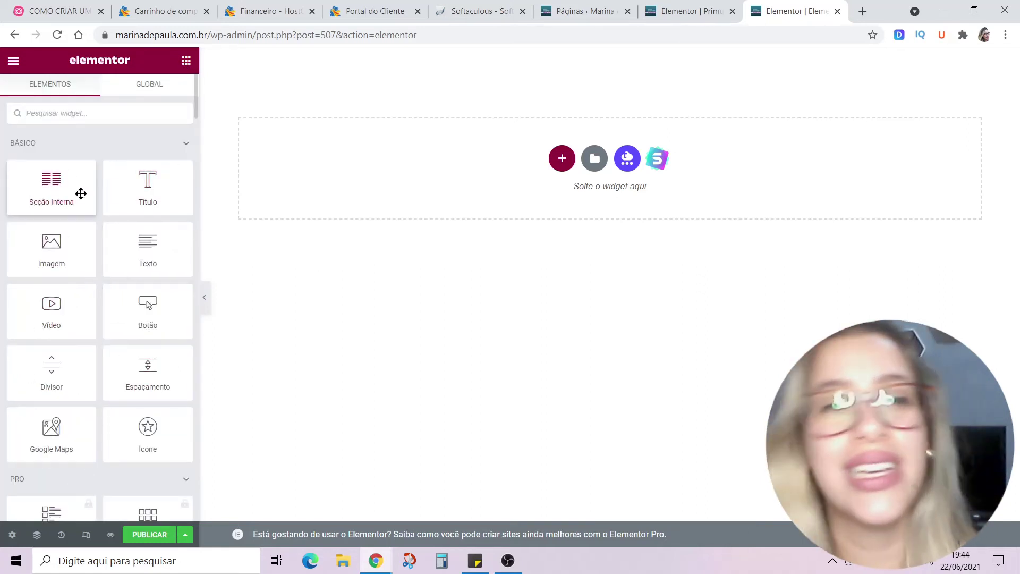
{"action": "left_click", "coordinate": [560, 158]}
{"action": "left_click", "coordinate": [439, 193]}
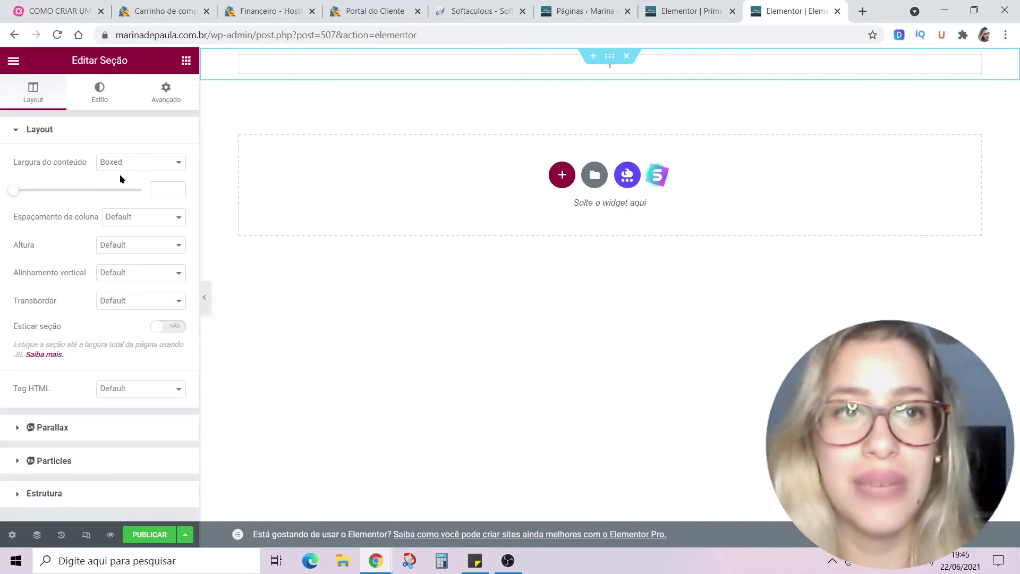
{"action": "left_click", "coordinate": [622, 68]}
{"action": "left_click_drag", "start_coordinate": [46, 250], "coordinate": [623, 59]}
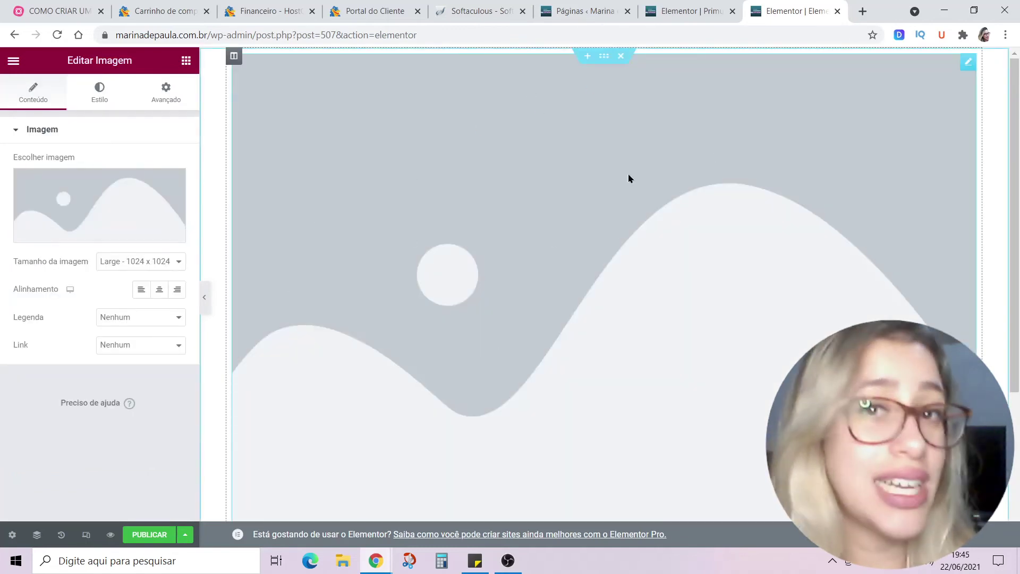
Fill the Image widget with the media library photo of the modern house with a pool and waterfall.
{"action": "left_click", "coordinate": [73, 208]}
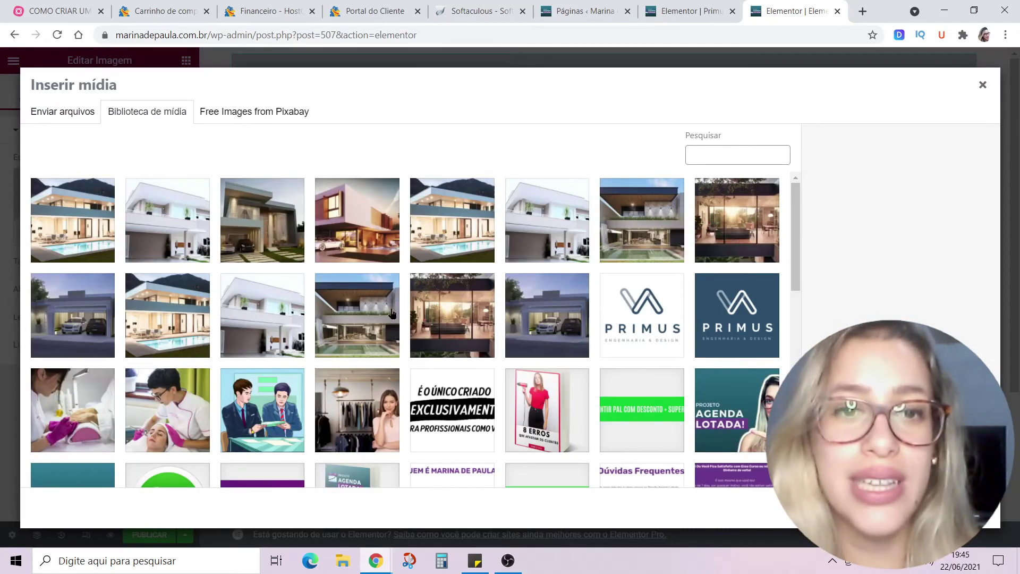
{"action": "left_click", "coordinate": [349, 312]}
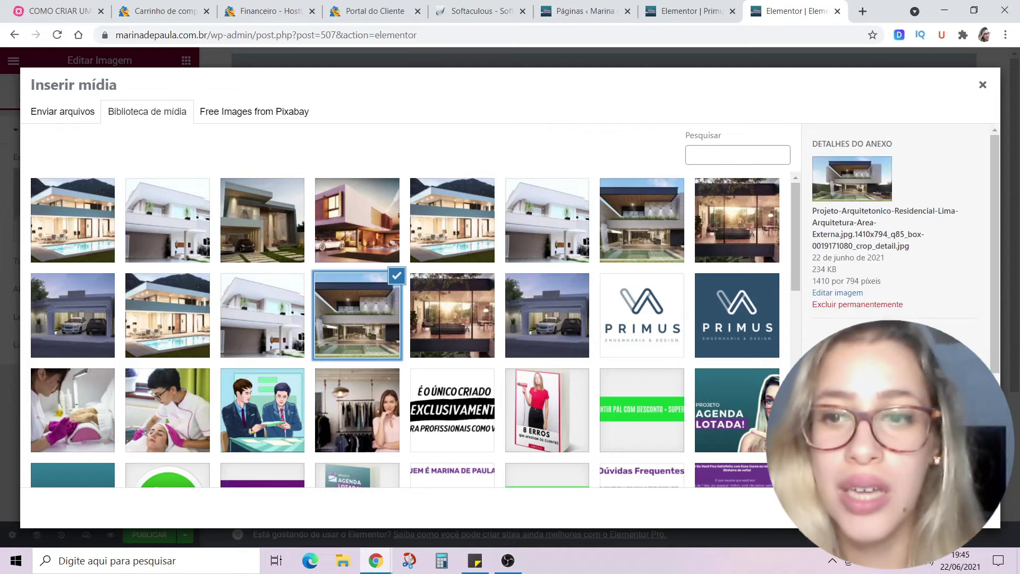
{"action": "left_click", "coordinate": [956, 507]}
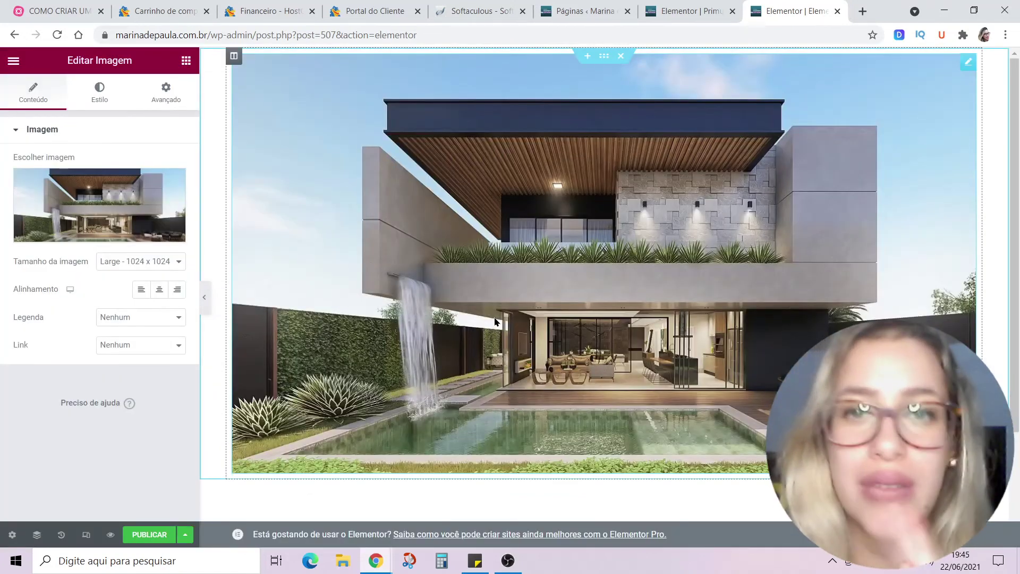
Add a section with four equal columns and move it above the house photo.
{"action": "scroll", "coordinate": [496, 322], "scroll_direction": "down", "scroll_amount": 3}
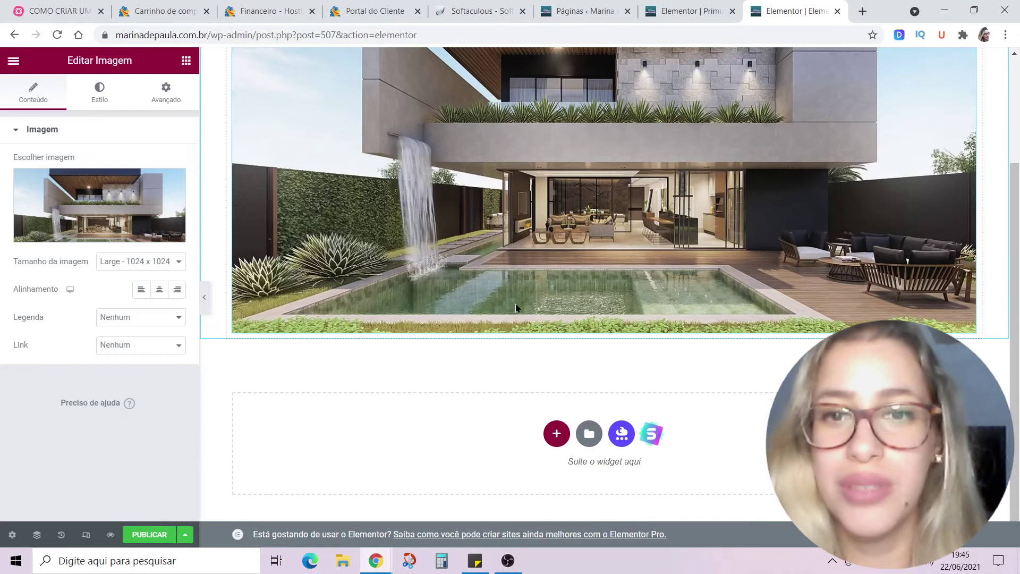
{"action": "scroll", "coordinate": [561, 185], "scroll_direction": "up", "scroll_amount": 3}
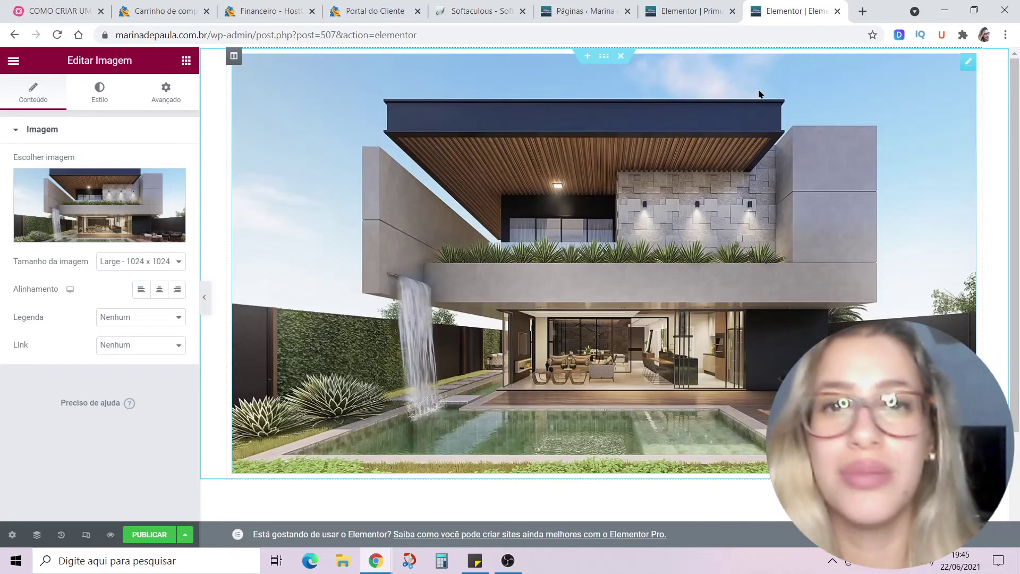
{"action": "scroll", "coordinate": [404, 469], "scroll_direction": "down", "scroll_amount": 3}
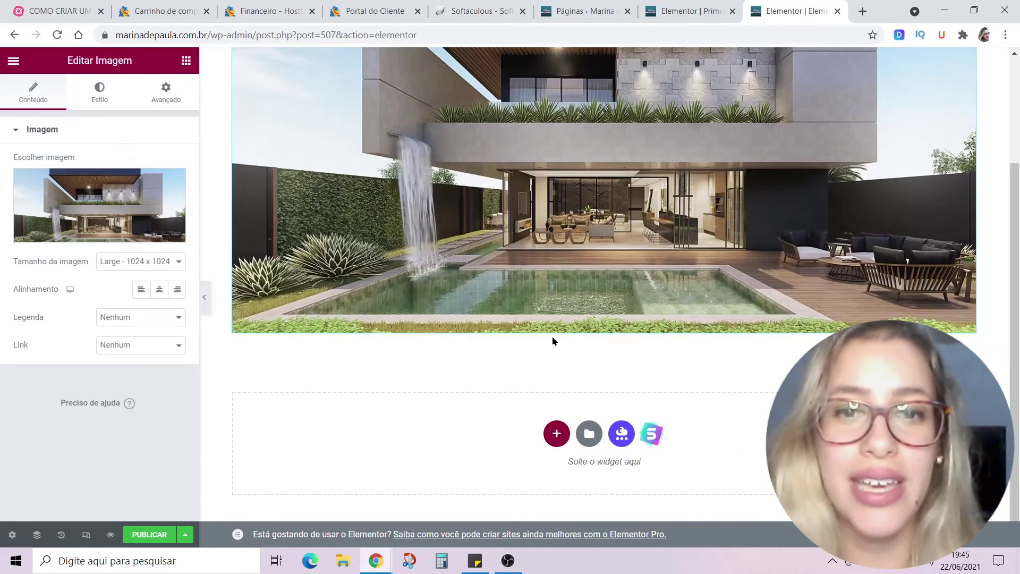
{"action": "left_click", "coordinate": [557, 433]}
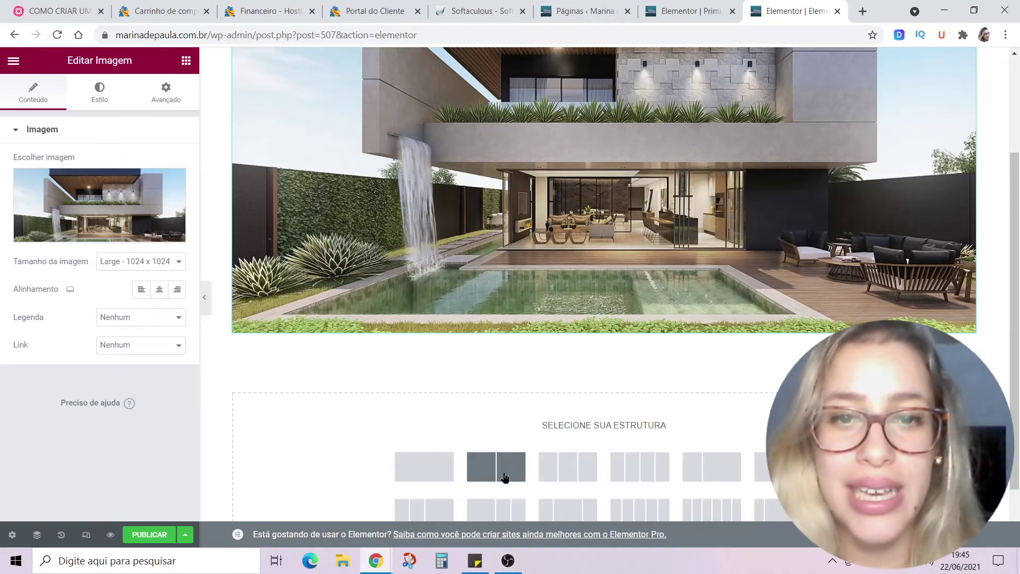
{"action": "scroll", "coordinate": [571, 476], "scroll_direction": "up", "scroll_amount": 3}
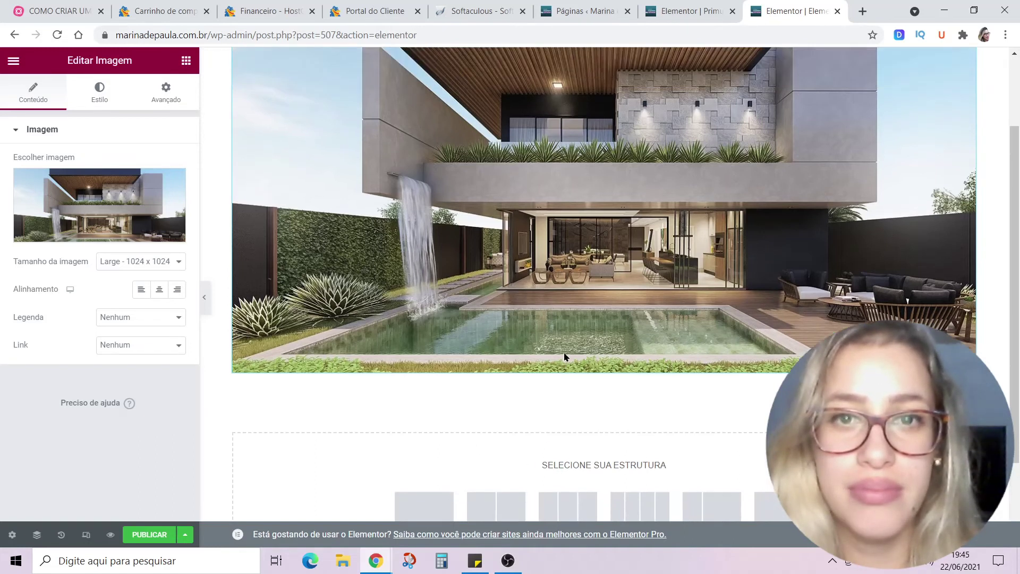
{"action": "scroll", "coordinate": [607, 278], "scroll_direction": "down", "scroll_amount": 4}
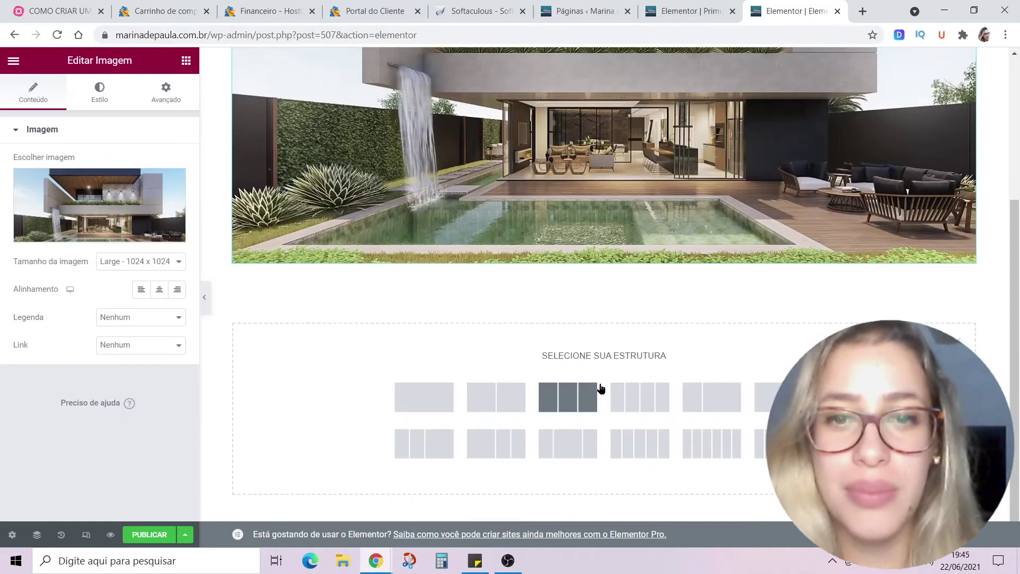
{"action": "left_click", "coordinate": [639, 410]}
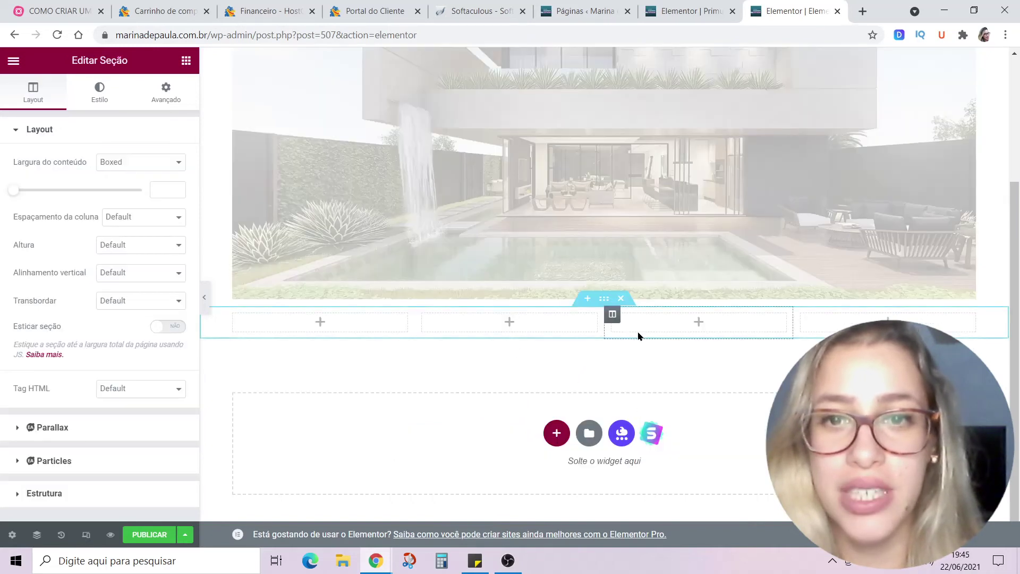
{"action": "scroll", "coordinate": [600, 381], "scroll_direction": "up", "scroll_amount": 3}
{"action": "left_click_drag", "start_coordinate": [604, 431], "coordinate": [571, 58]}
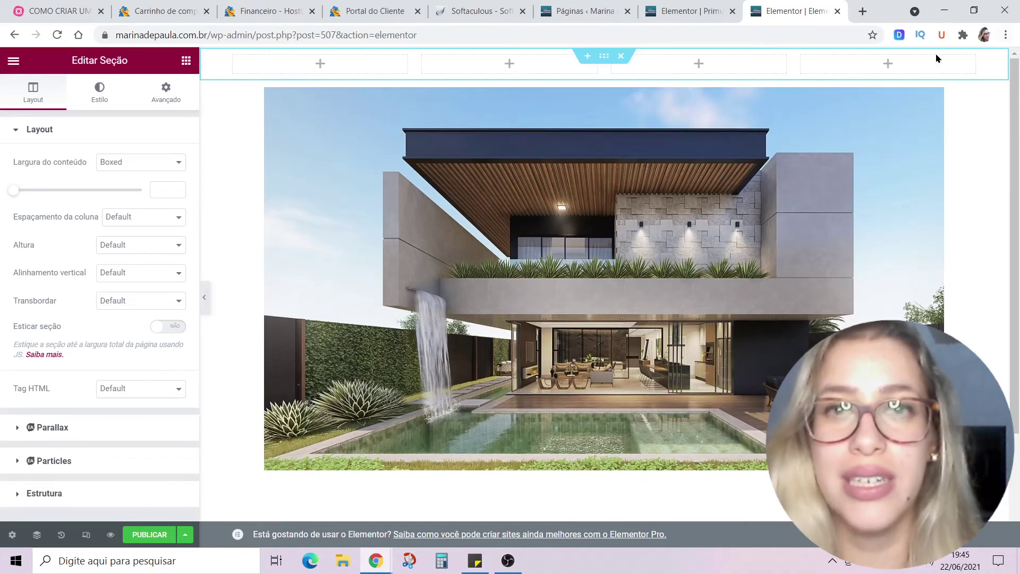
Place an Image widget in the first column of the four-column section and fill it with the logo PRIMUS-1.png.
{"action": "left_click", "coordinate": [319, 65]}
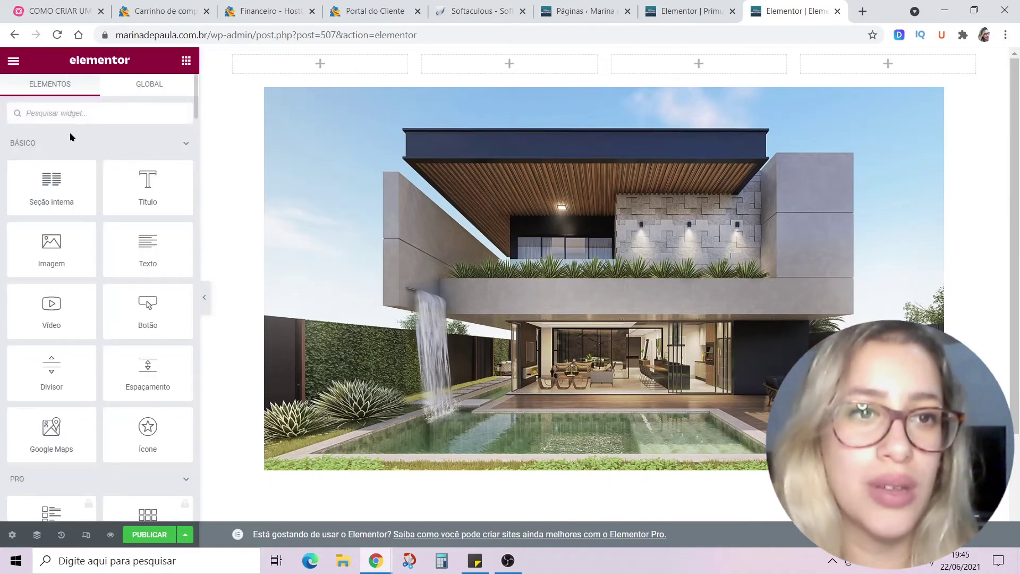
{"action": "left_click_drag", "start_coordinate": [37, 257], "coordinate": [299, 67]}
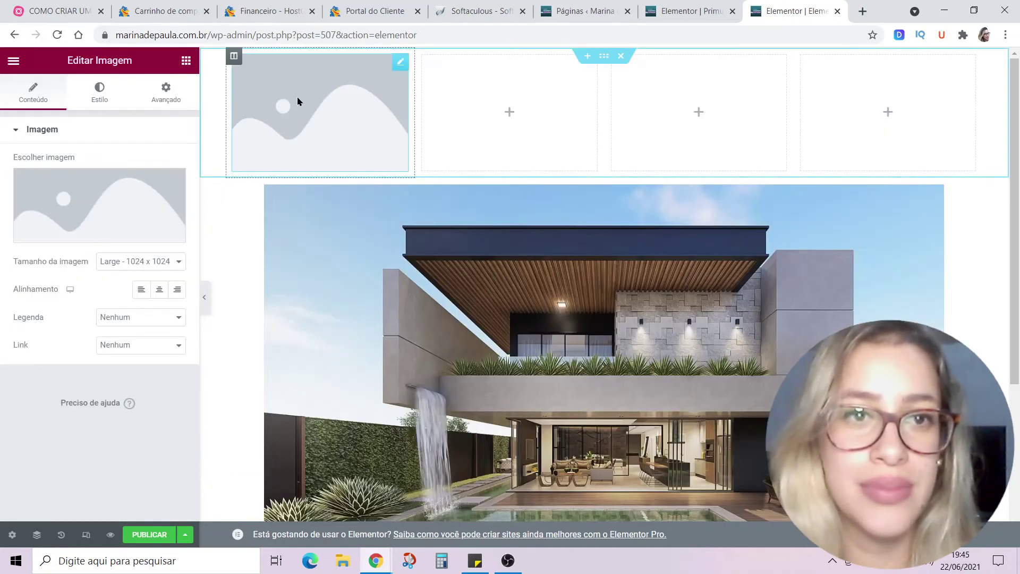
{"action": "left_click", "coordinate": [61, 195]}
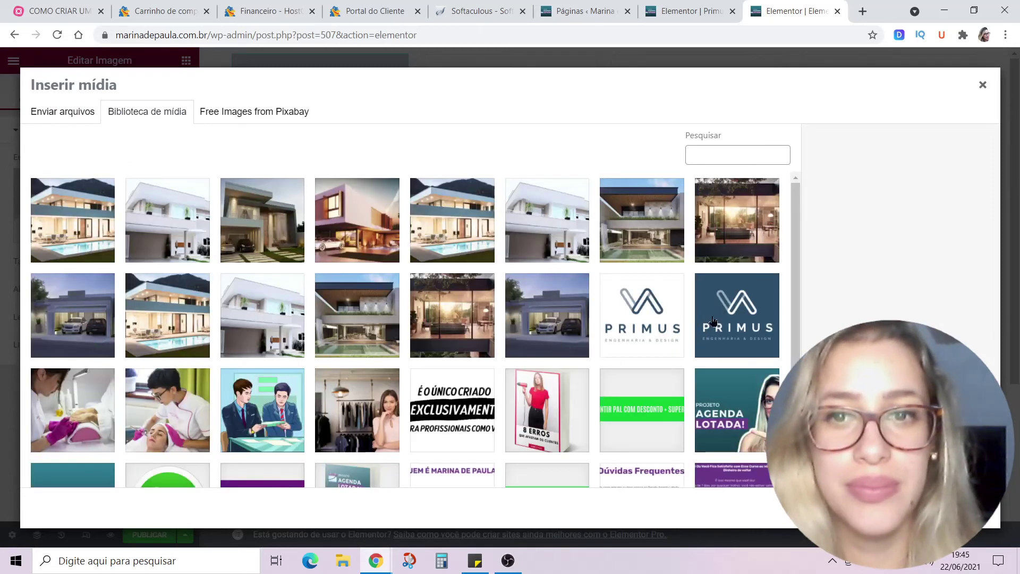
{"action": "left_click", "coordinate": [671, 323]}
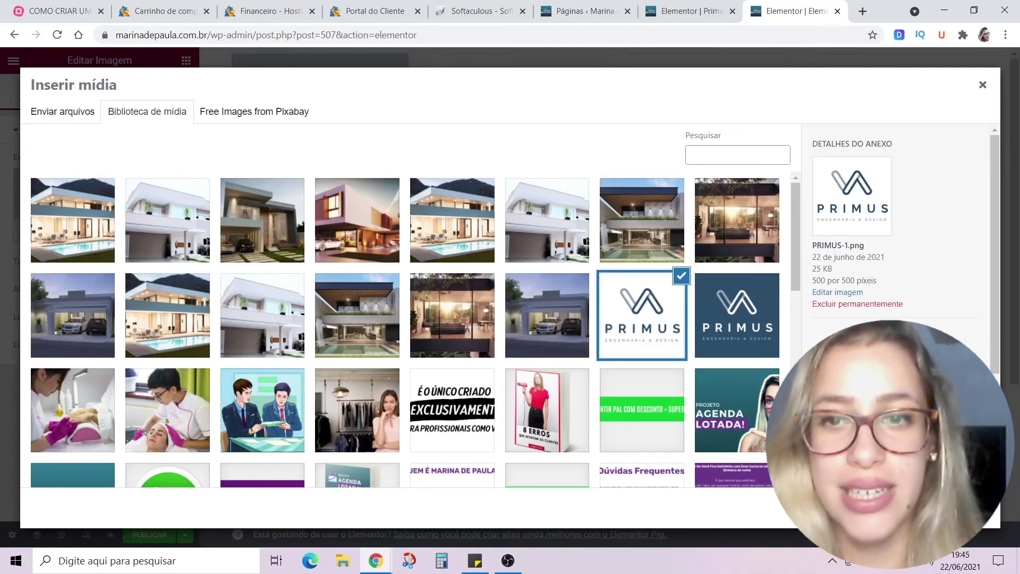
{"action": "left_click", "coordinate": [956, 507]}
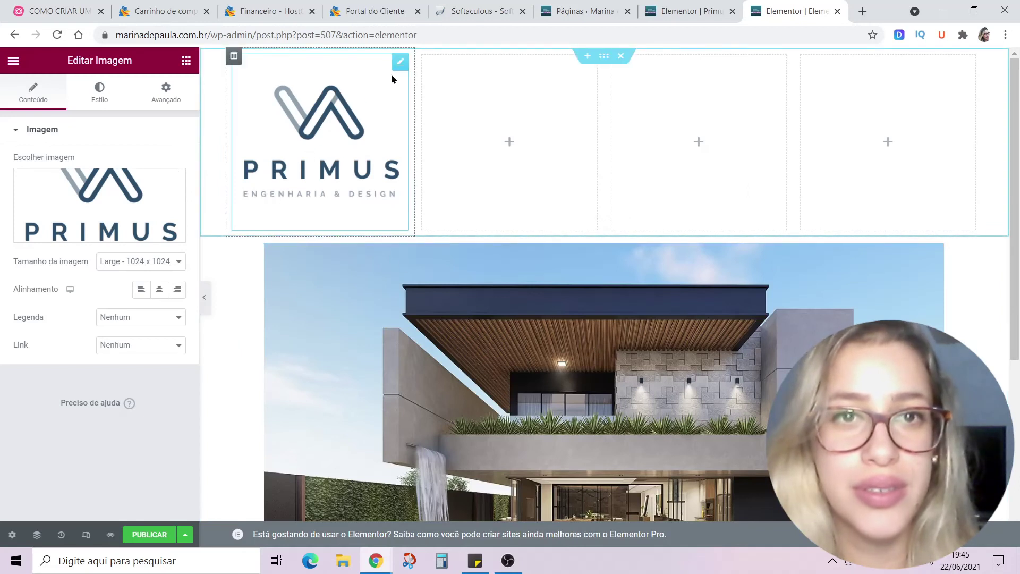
View the file upload option for the logo's image and close the media library without choosing a file.
{"action": "left_click", "coordinate": [101, 204]}
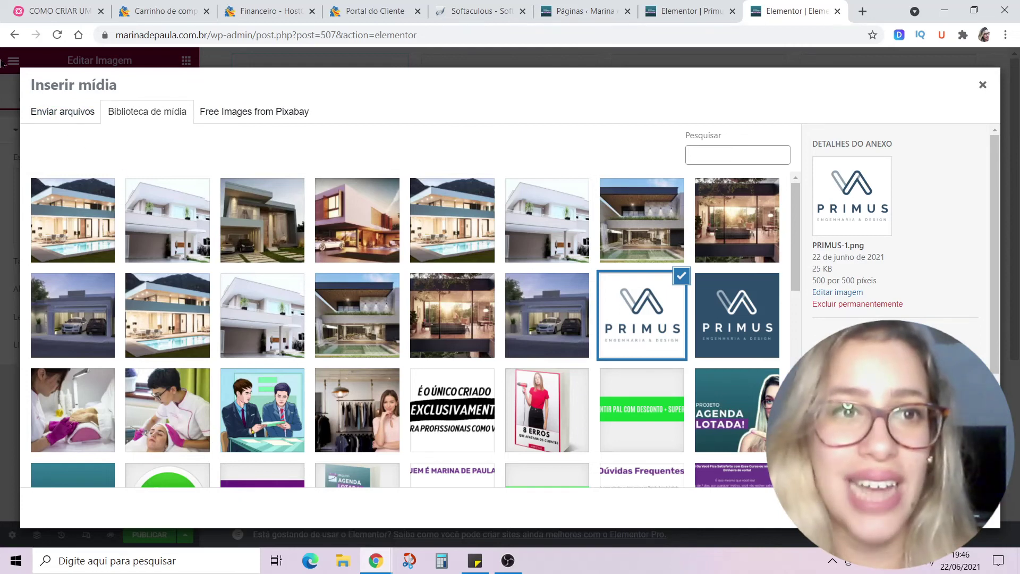
{"action": "left_click", "coordinate": [53, 115]}
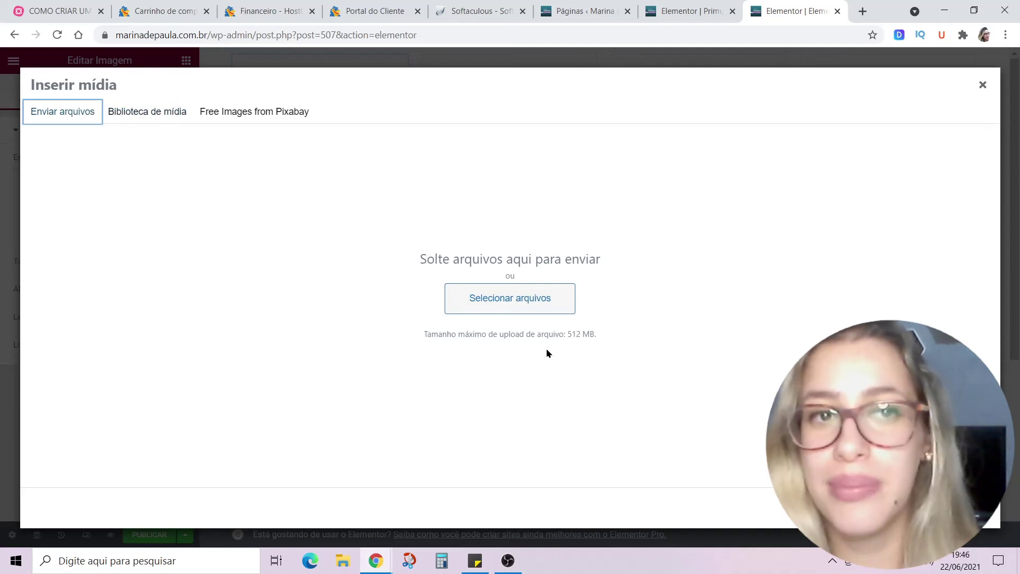
{"action": "left_click", "coordinate": [983, 86]}
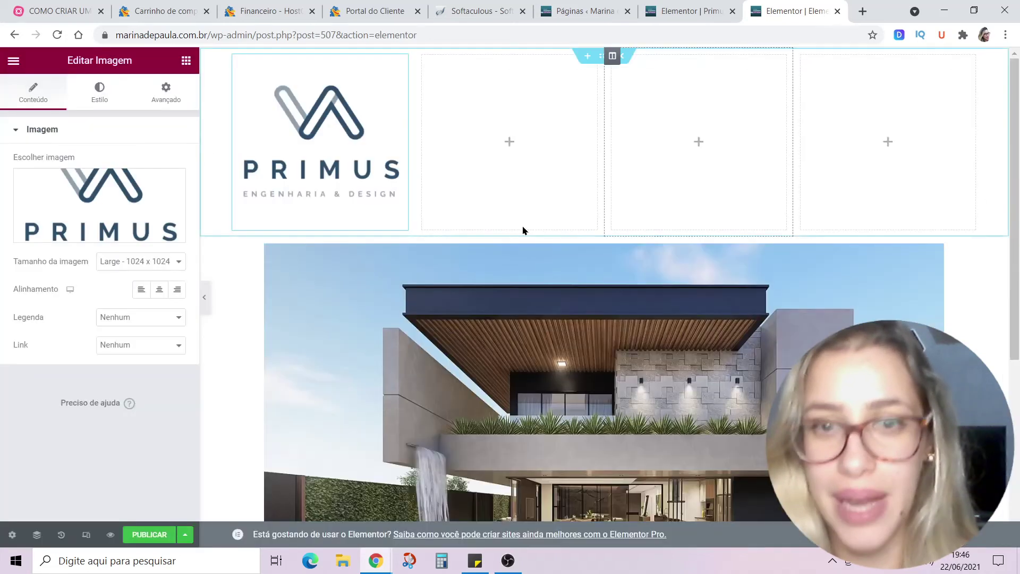
{"action": "scroll", "coordinate": [619, 368], "scroll_direction": "down", "scroll_amount": 3}
{"action": "scroll", "coordinate": [618, 368], "scroll_direction": "down", "scroll_amount": 3}
{"action": "scroll", "coordinate": [579, 372], "scroll_direction": "up", "scroll_amount": 6}
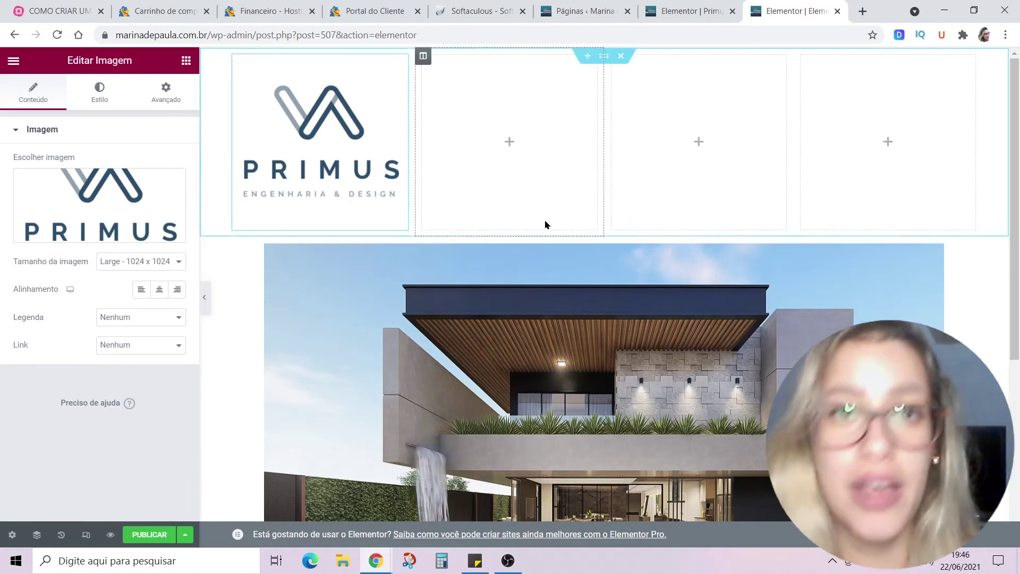
Switch to the finished Primus page in the other Elementor tab and review its sections from the header down to the contact area.
{"action": "left_click", "coordinate": [691, 14]}
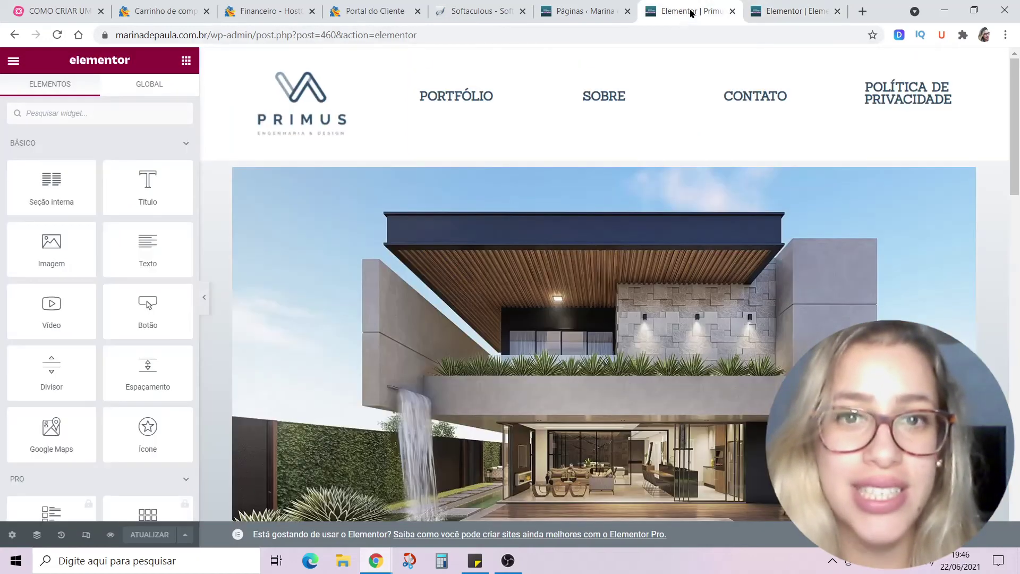
{"action": "scroll", "coordinate": [534, 137], "scroll_direction": "down", "scroll_amount": 8}
{"action": "scroll", "coordinate": [511, 185], "scroll_direction": "down", "scroll_amount": 3}
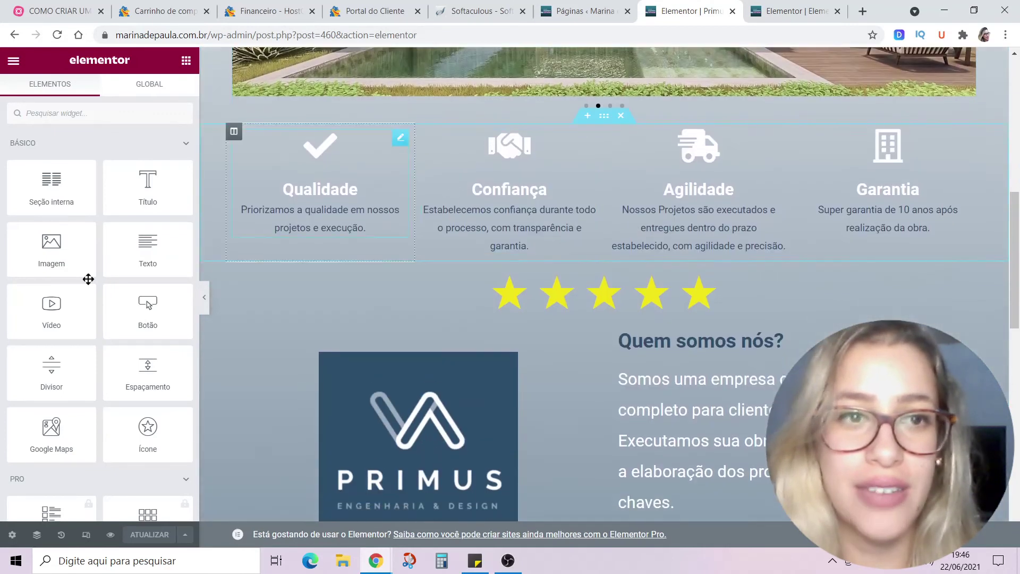
{"action": "scroll", "coordinate": [660, 266], "scroll_direction": "down", "scroll_amount": 15}
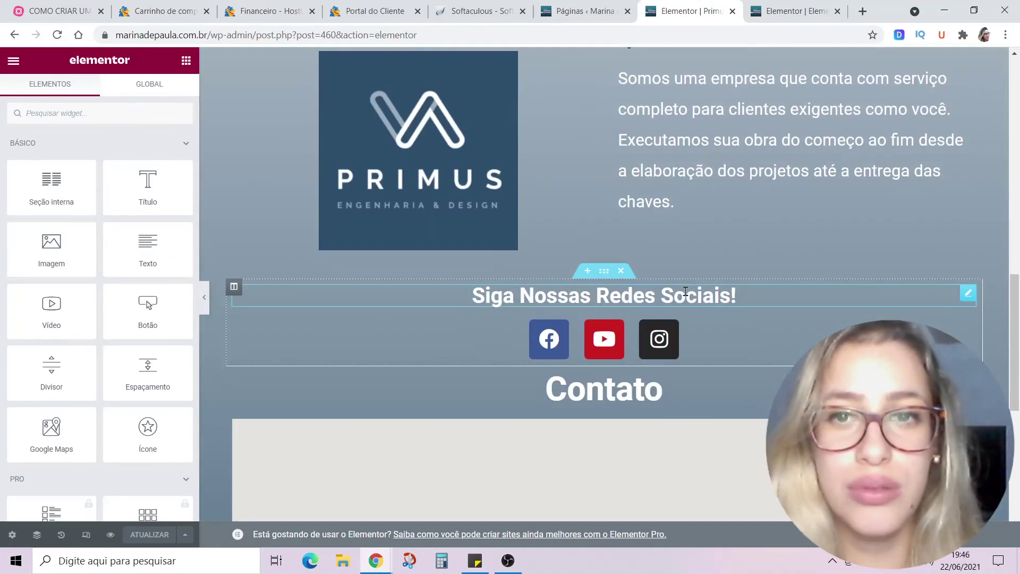
{"action": "scroll", "coordinate": [528, 413], "scroll_direction": "up", "scroll_amount": 20}
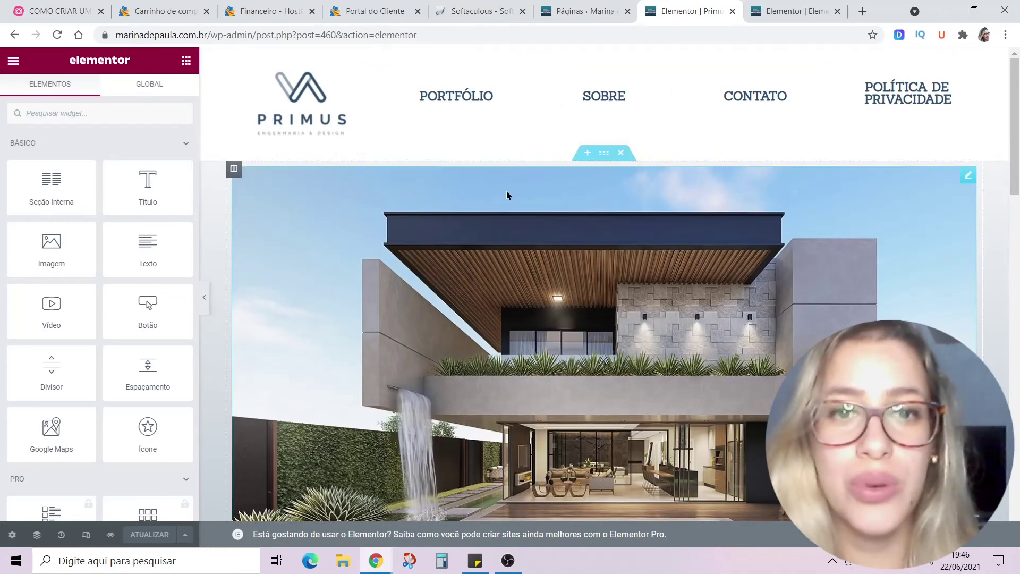
Examine the third and fourth slides of the finished page's image carousel with its content settings, and return to the widget list.
{"action": "scroll", "coordinate": [612, 310], "scroll_direction": "down", "scroll_amount": 7}
{"action": "scroll", "coordinate": [612, 310], "scroll_direction": "up", "scroll_amount": 4}
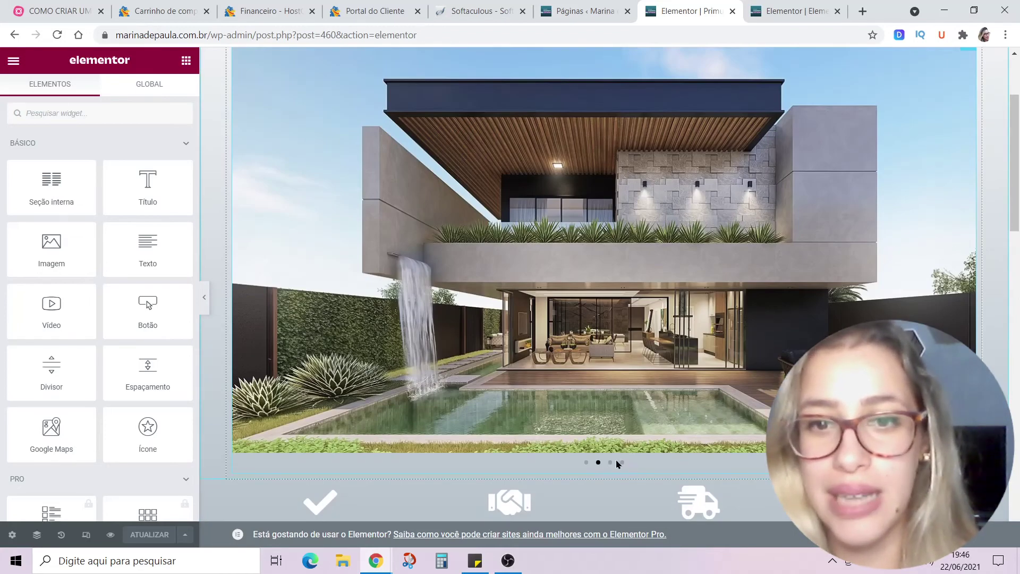
{"action": "left_click", "coordinate": [610, 463]}
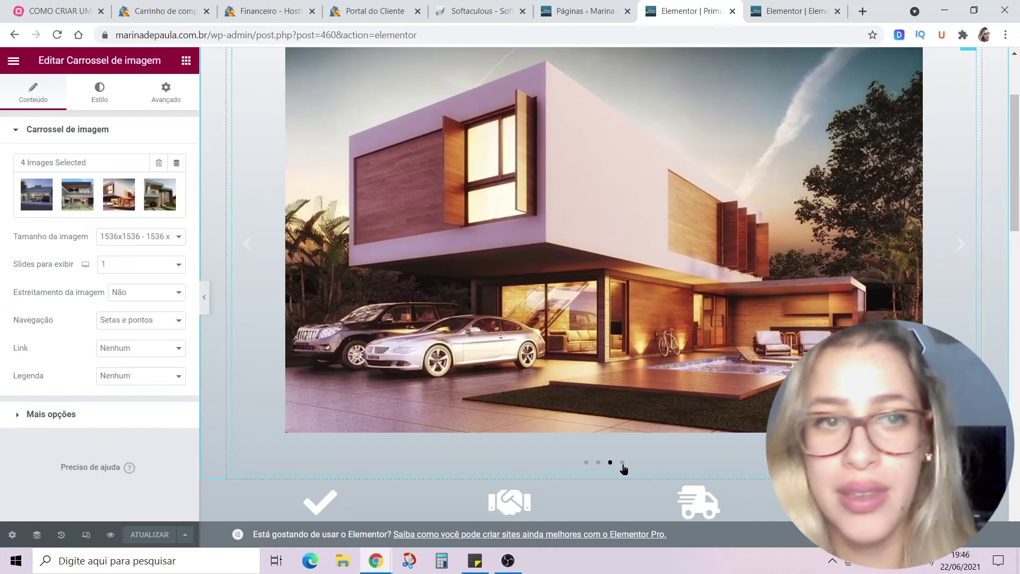
{"action": "left_click", "coordinate": [622, 463]}
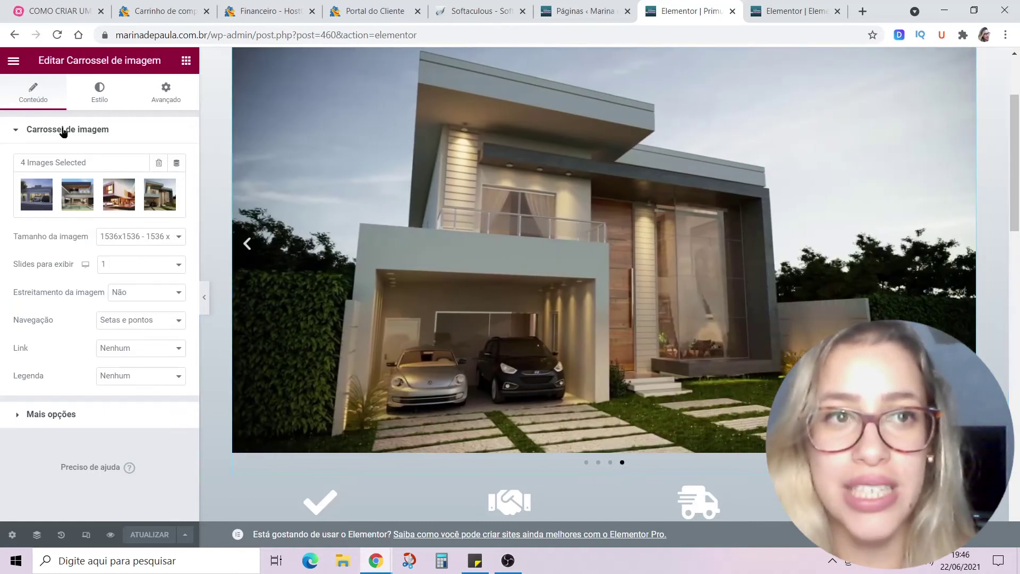
{"action": "left_click", "coordinate": [187, 60]}
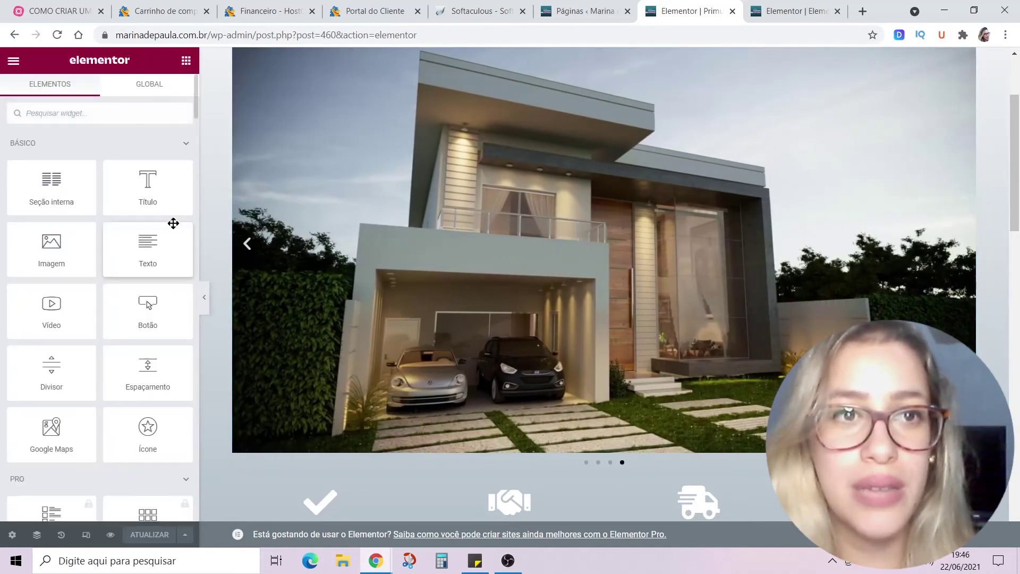